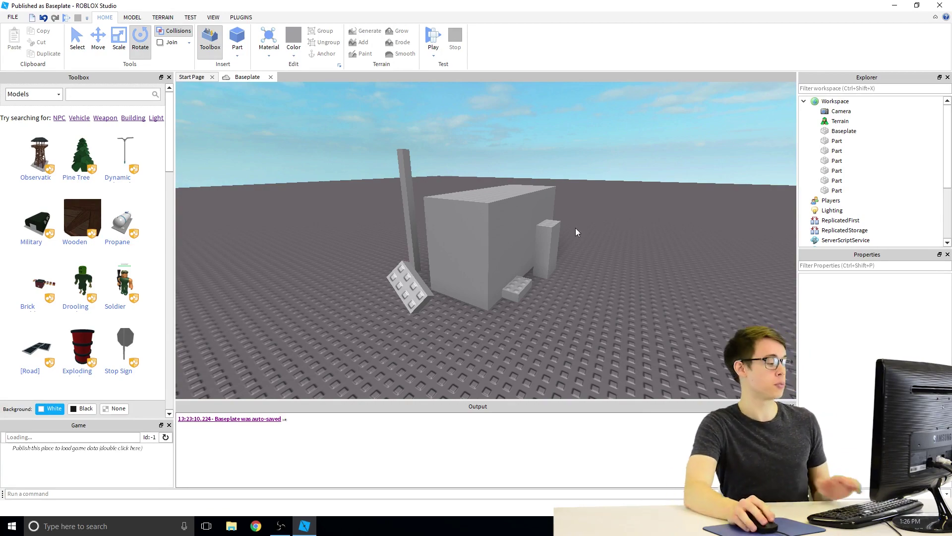
- Inspect the existing grey parts on the baseplate from several sides and distances
key("w")
key("d")
right_click_drag(575, 227, 575, 228)
scroll(575, 228, "down", 10)
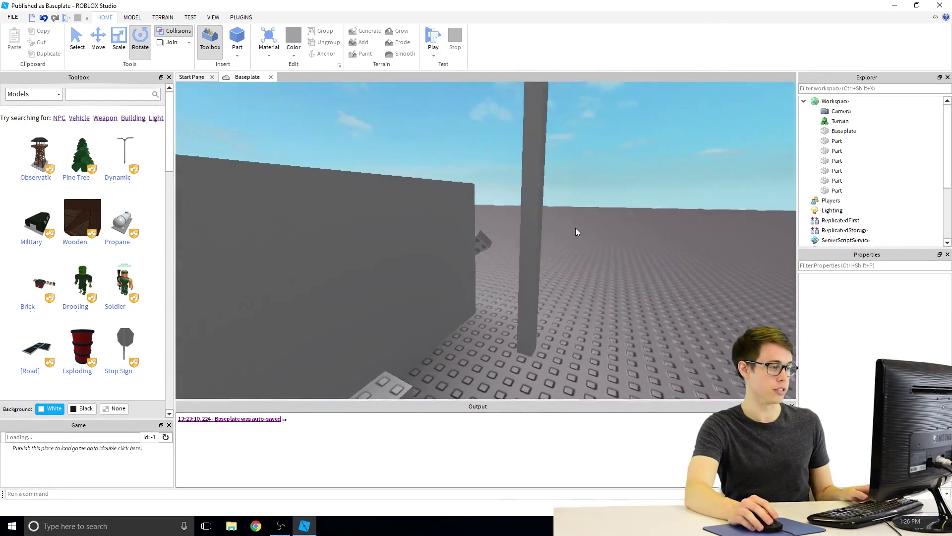
scroll(576, 228, "up", 3)
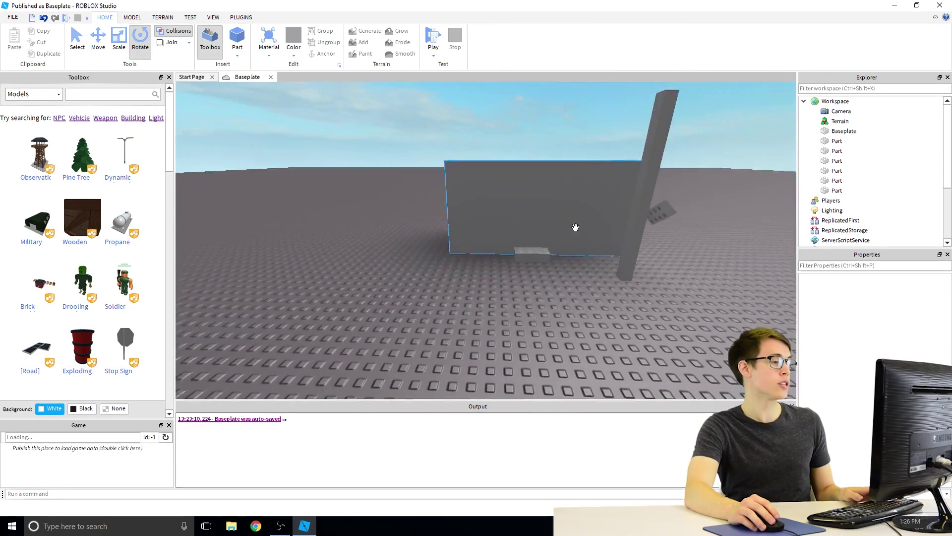
key("a")
right_click_drag(576, 228, 575, 227)
scroll(575, 228, "down", 6)
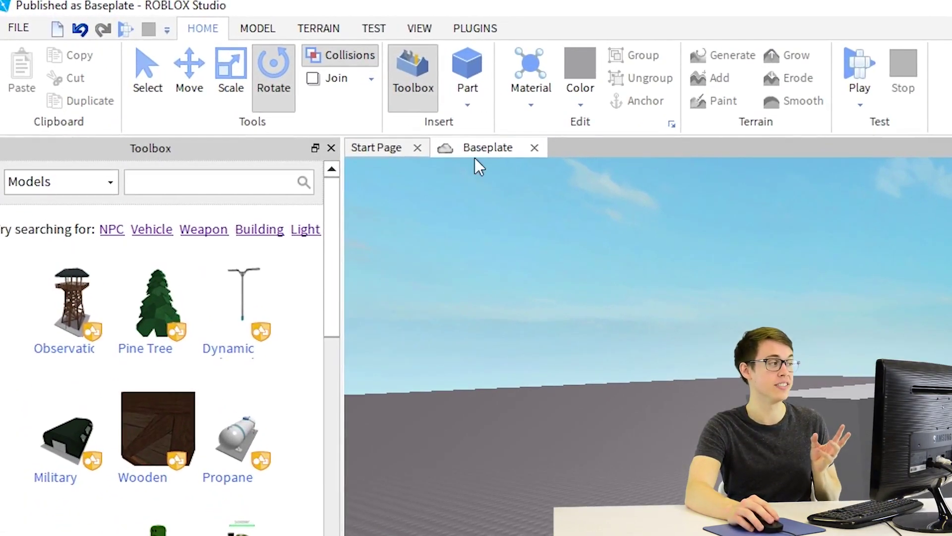
- Insert three new parts into the place: a sphere, a wedge and a cylinder
left_click(469, 106)
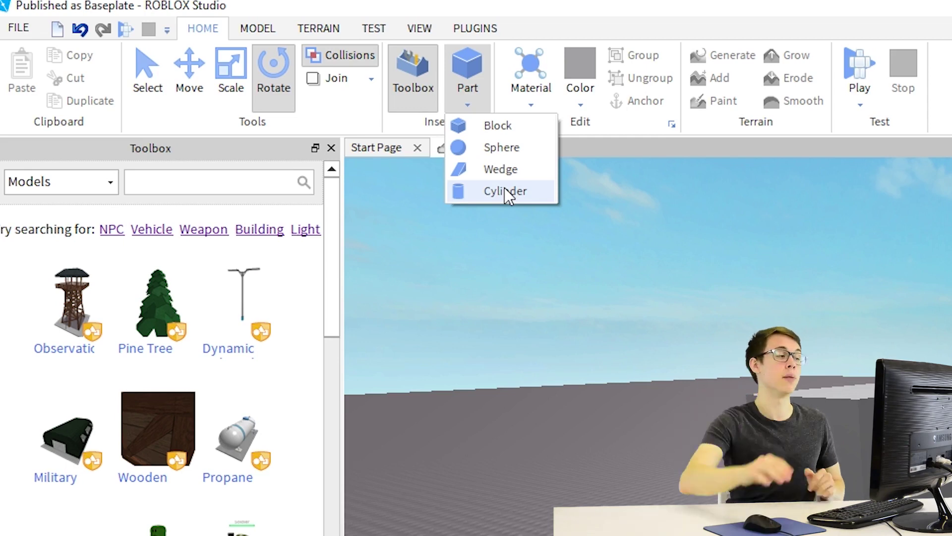
left_click(519, 147)
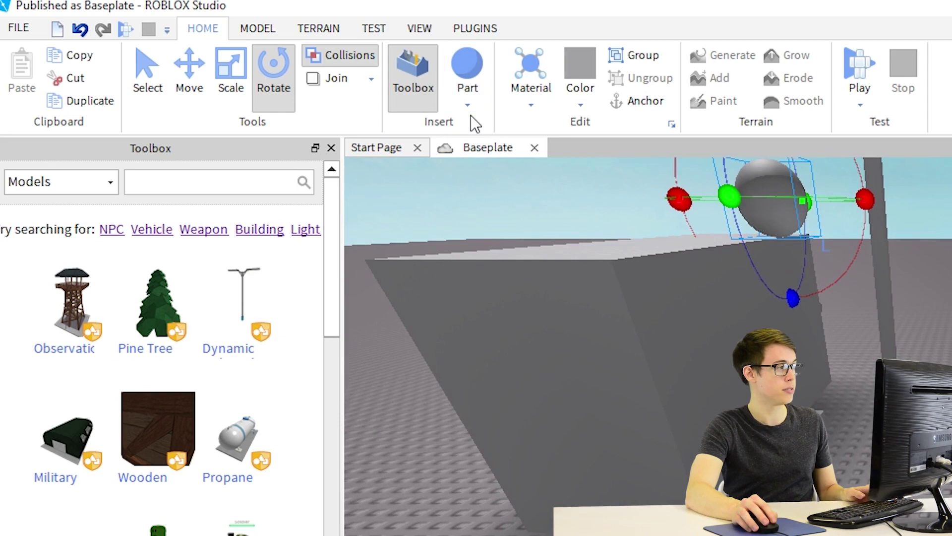
left_click(469, 107)
left_click(497, 169)
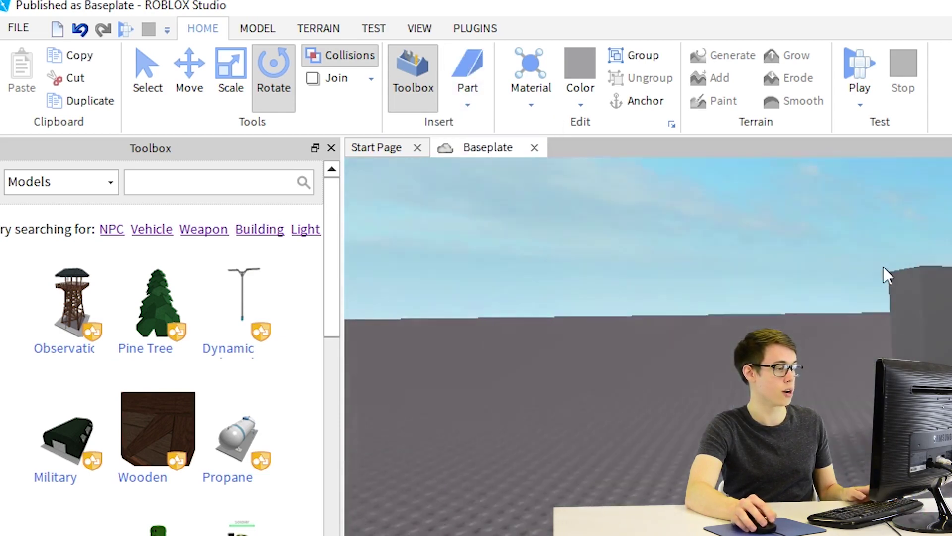
left_click(468, 105)
left_click(489, 192)
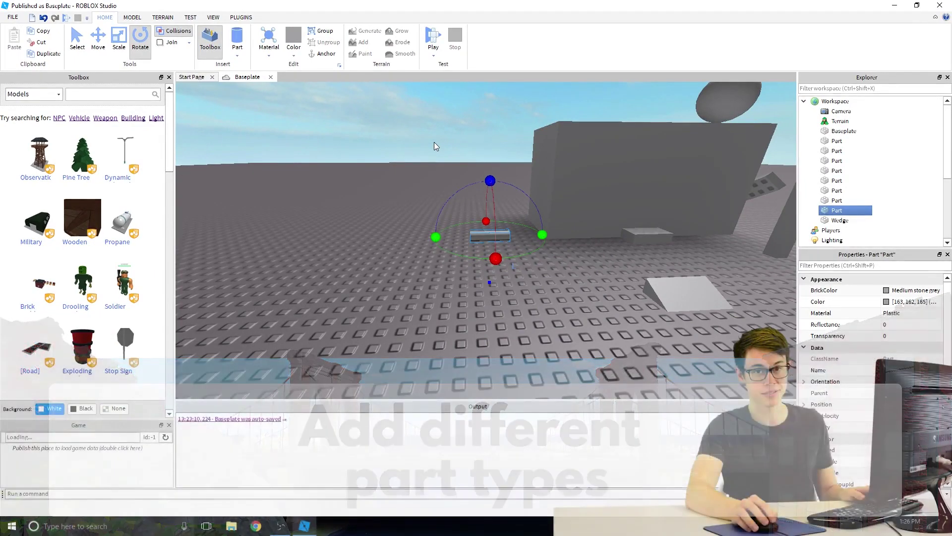
- Move the cylinder up off the baseplate to about the height of the large block's upper edge
right_click_drag(435, 142, 447, 136)
scroll(447, 136, "down", 5)
key("ctrl+2")
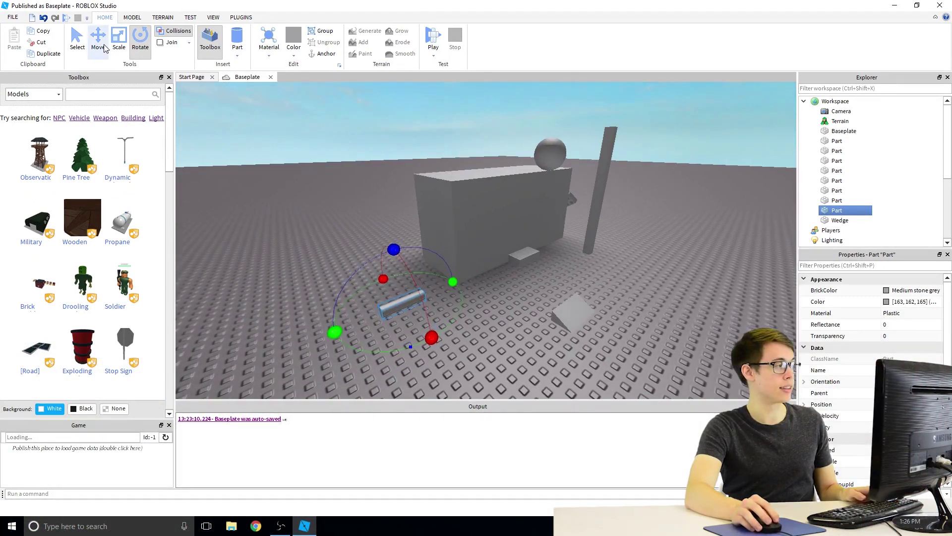
left_click_drag(394, 256, 382, 95)
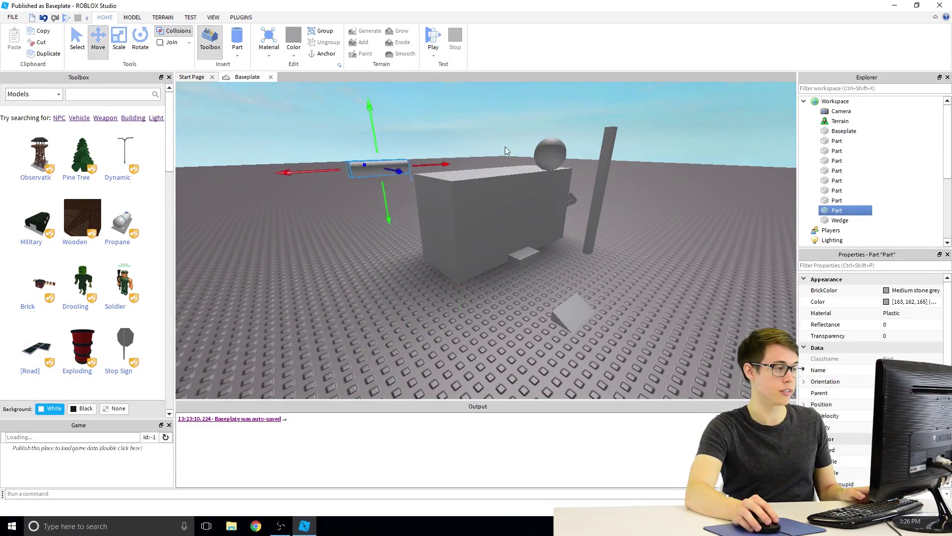
- Move the sphere off the top of the large block so it floats in front of the block
left_click(534, 147)
left_click_drag(606, 157, 688, 160)
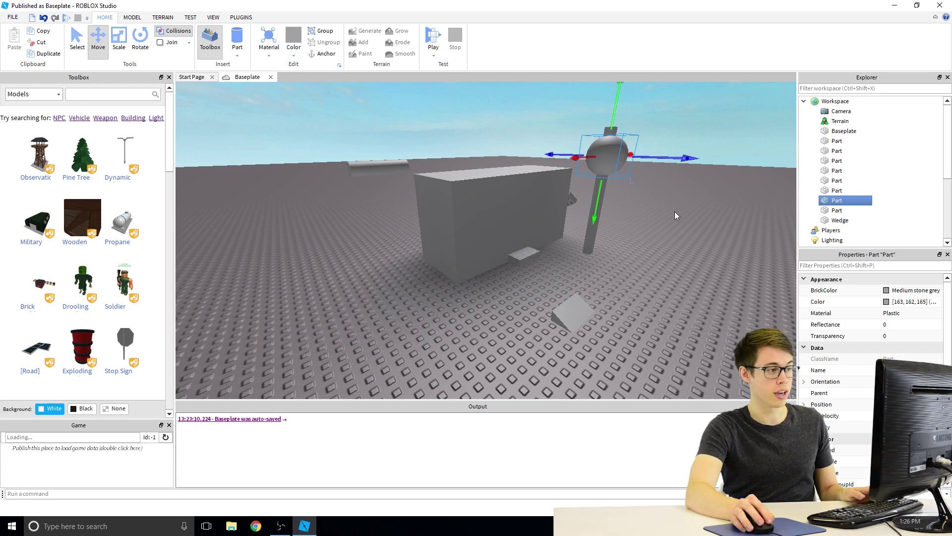
key("w")
key("d")
right_click_drag(674, 211, 668, 214)
left_click_drag(751, 144, 513, 143)
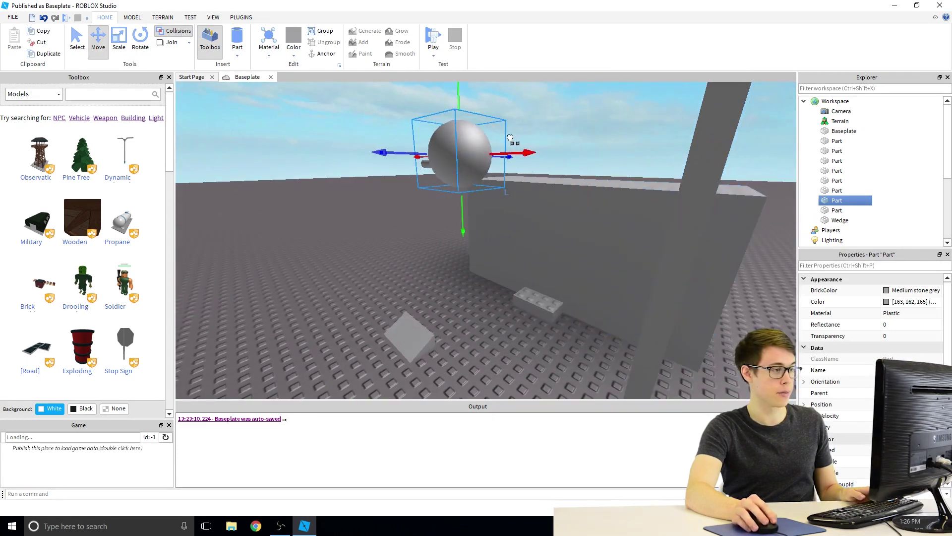
key("d")
right_click_drag(519, 201, 519, 199)
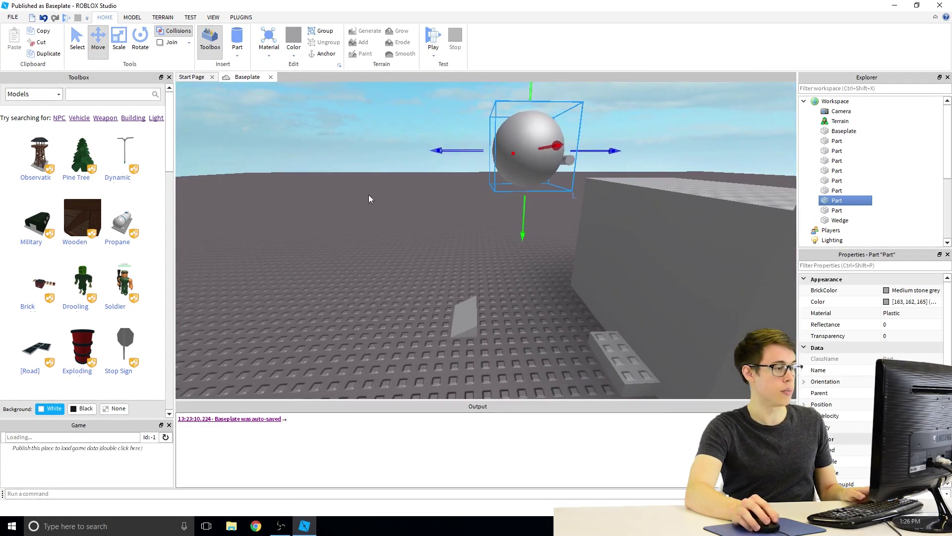
- Scale the wedge up in height, length and width into a large ramp in front of the large block
left_click(118, 39)
left_click(469, 304)
left_click_drag(465, 287, 461, 198)
left_click_drag(503, 274, 586, 271)
right_click_drag(586, 270, 530, 286)
left_click_drag(516, 308, 524, 305)
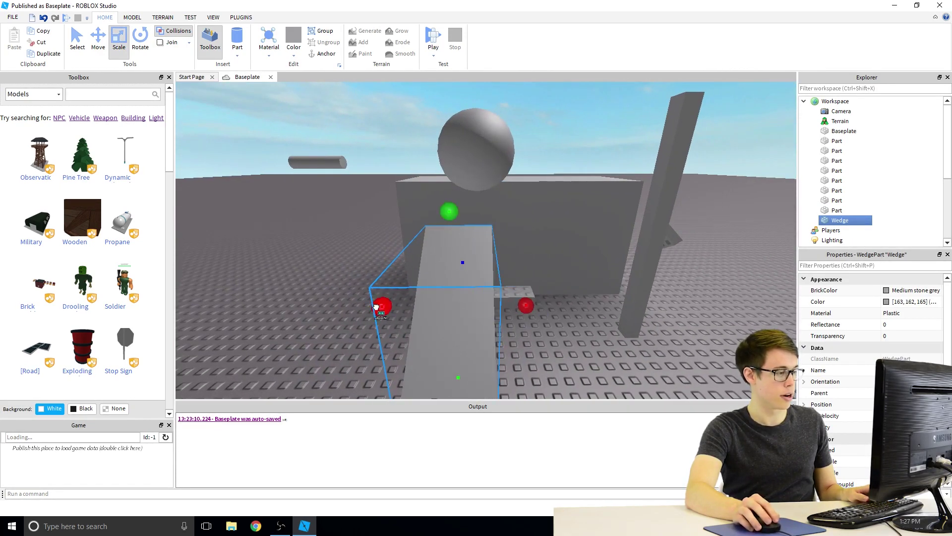
left_click_drag(382, 306, 334, 304)
- Move the sphere sideways so that it hangs above the enlarged wedge
left_click(475, 147)
left_click(98, 40)
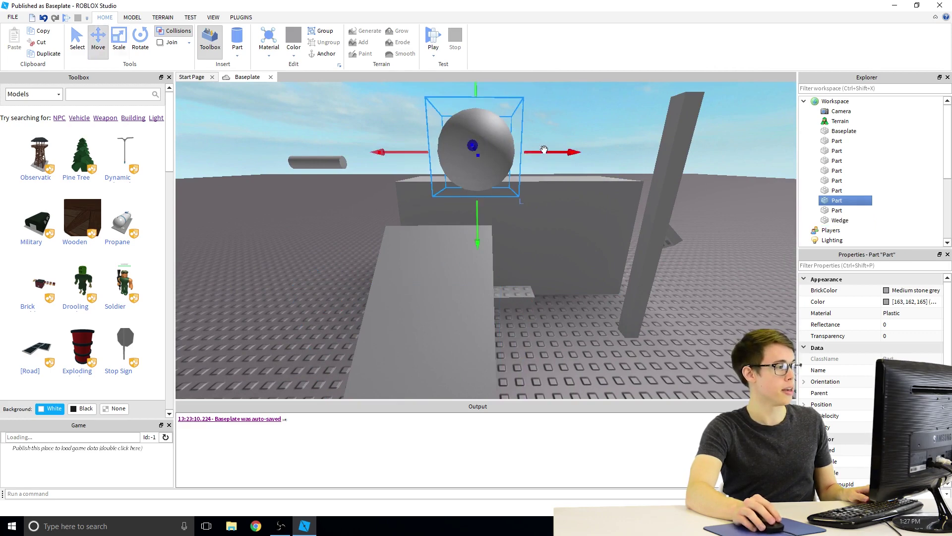
left_click_drag(545, 150, 498, 154)
right_click_drag(509, 194, 506, 191)
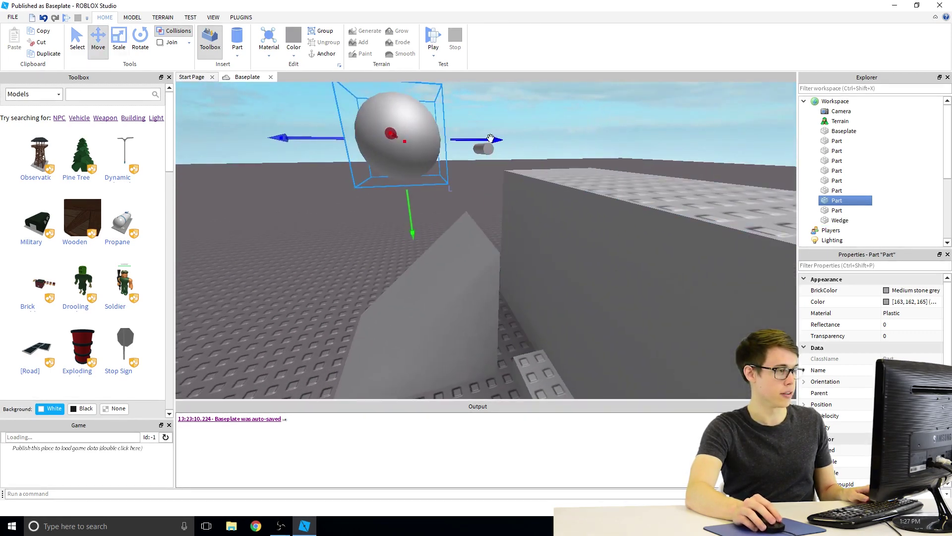
- Start a playtest and jump the avatar off the large block onto the baseplate, following the rolling sphere
left_click(441, 42)
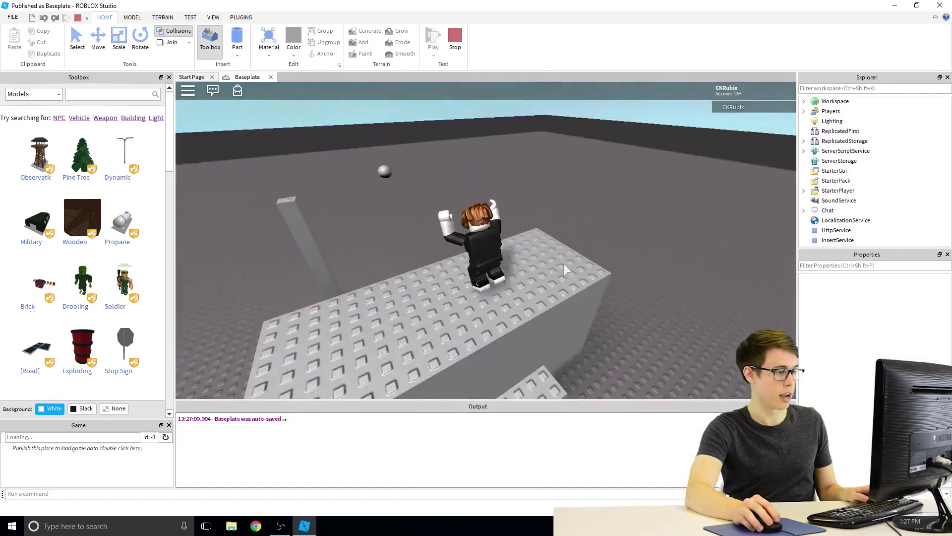
right_click_drag(563, 263, 562, 261)
key("w")
key("space")
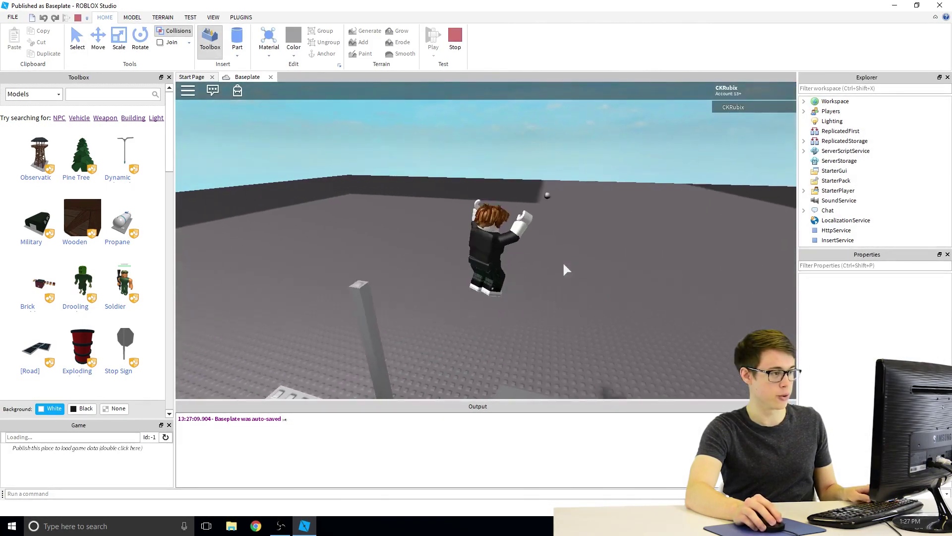
key("w")
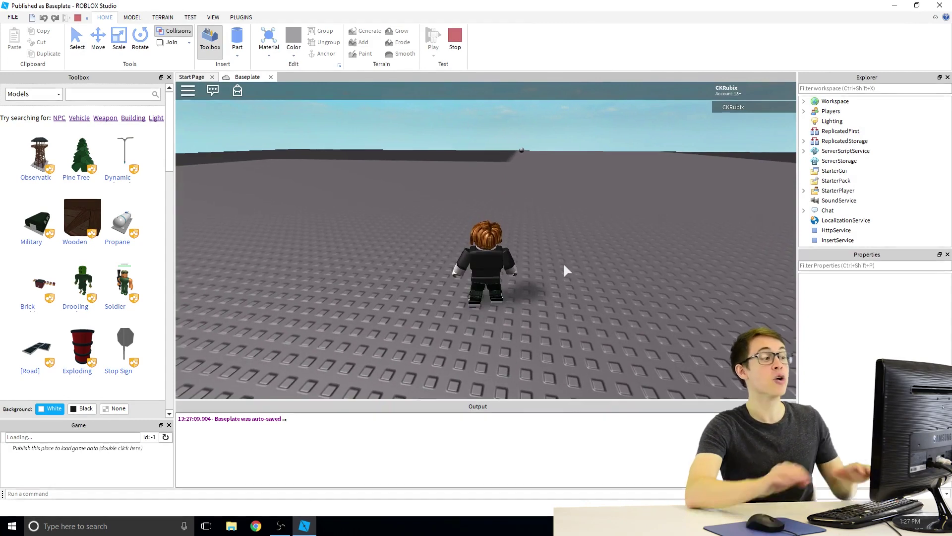
- Run the avatar up the wedge onto the large block and jump back down to the baseplate
right_click_drag(561, 261, 562, 262)
key("w")
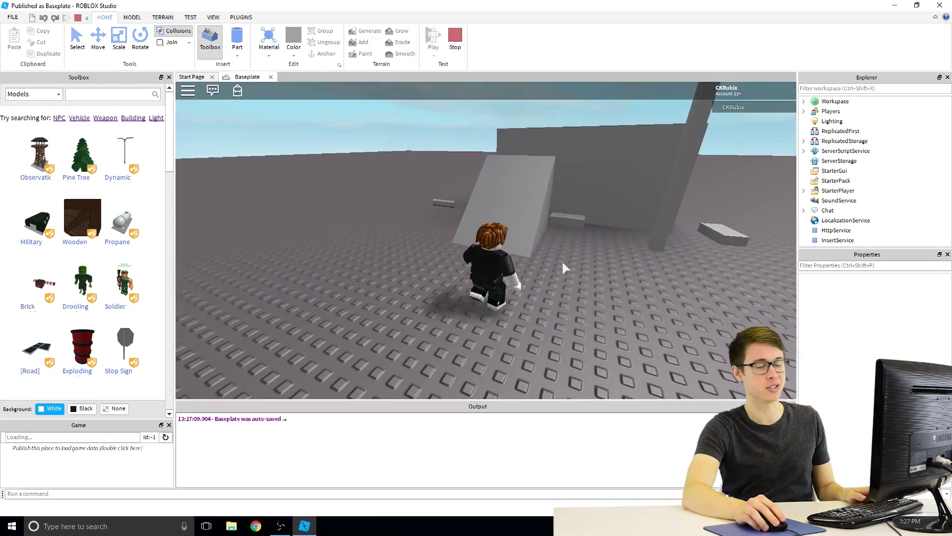
key("w")
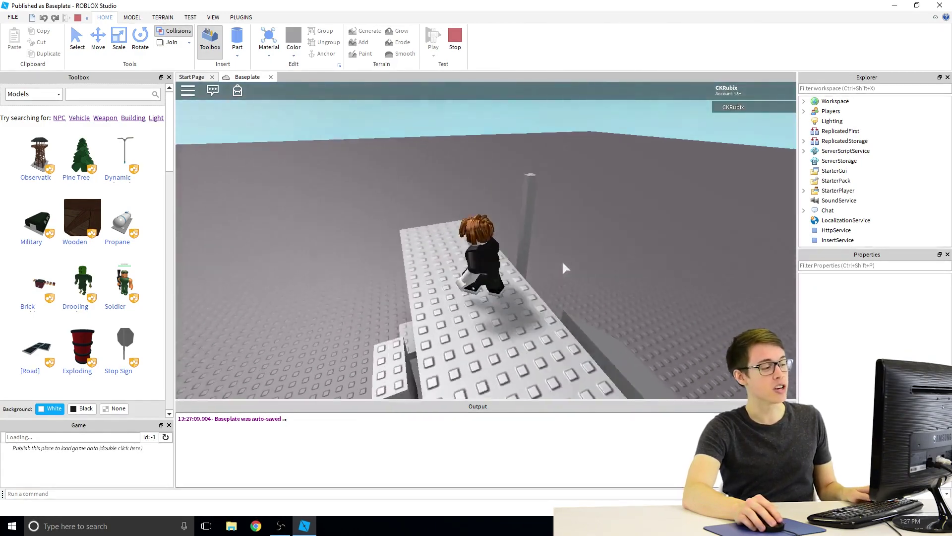
key("w")
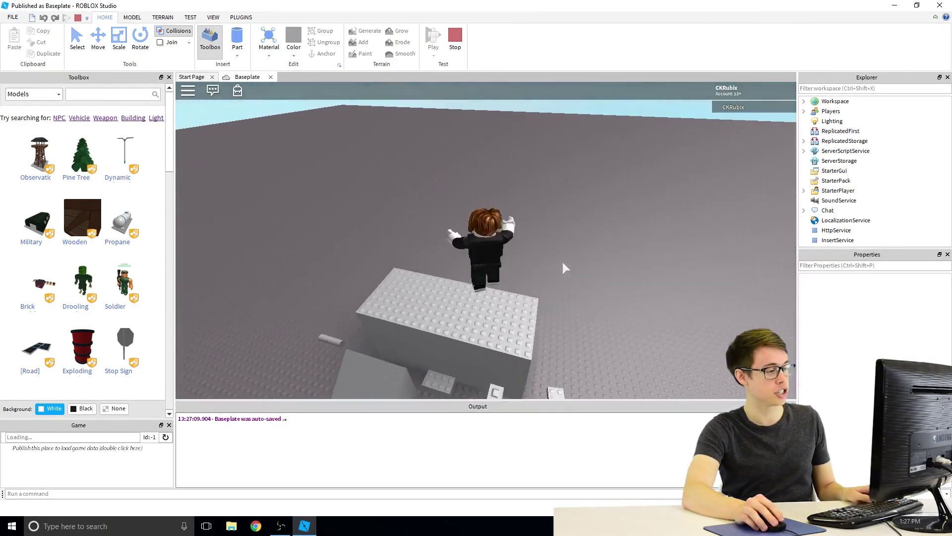
key("w")
right_click_drag(562, 262, 563, 262)
key("w")
key("w")
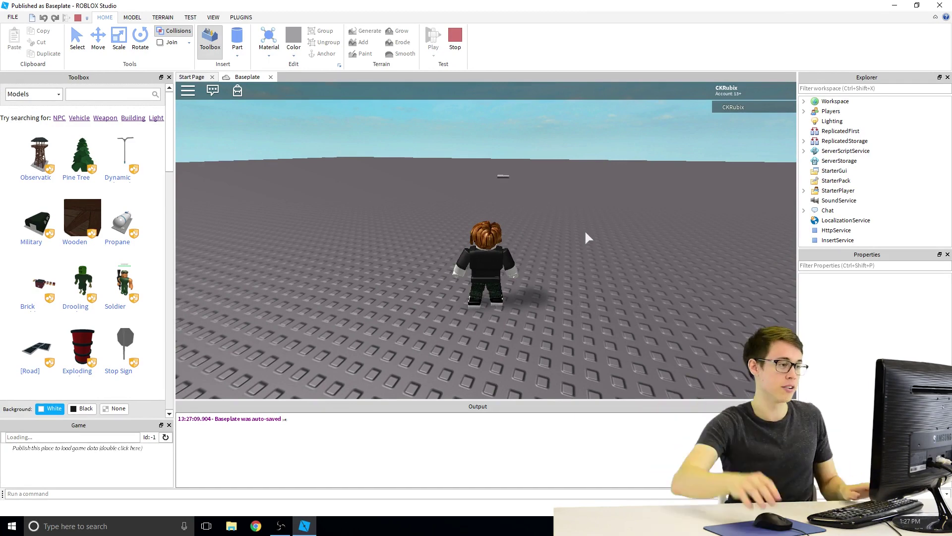
- Walk the avatar onto the wedge once more and stop the playtest
right_click_drag(585, 232, 582, 232)
key("w")
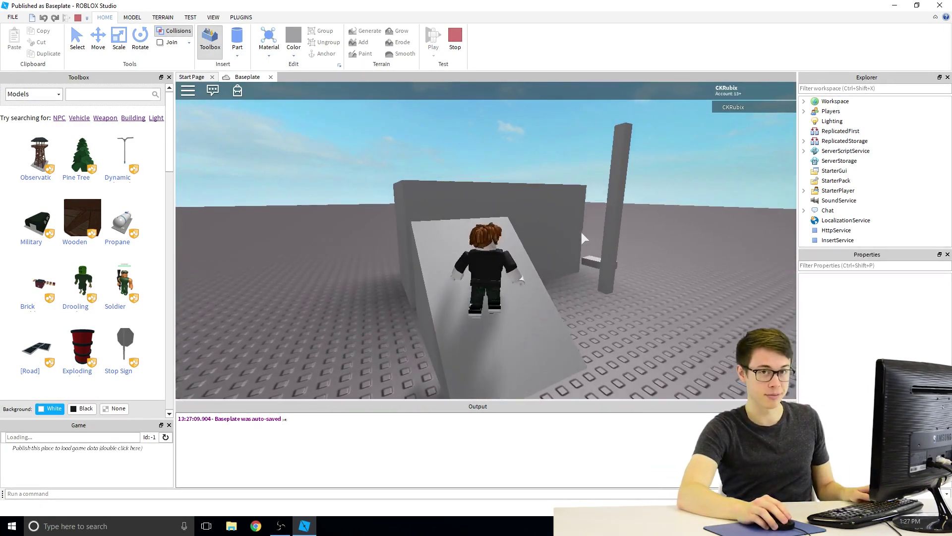
key("shift+F5")
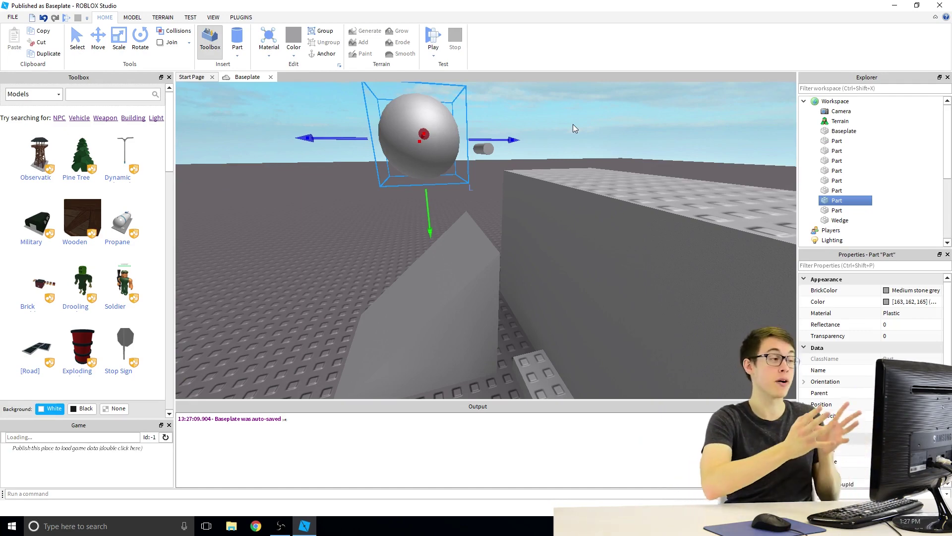
- Select the wedge, pole, large block, small plates and cylinder one by one in the scene to identify their Workspace entries
scroll(573, 124, "down", 3)
right_click_drag(572, 124, 573, 124)
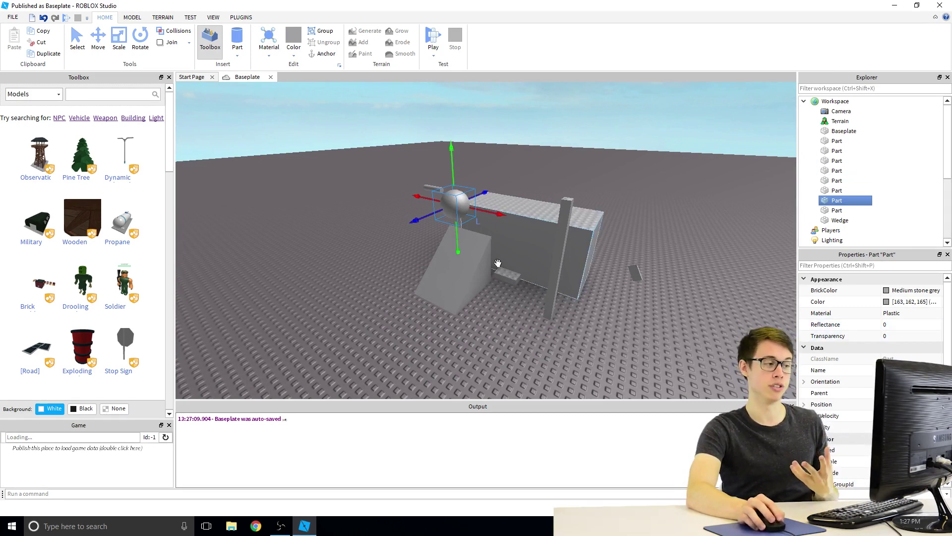
left_click(458, 271)
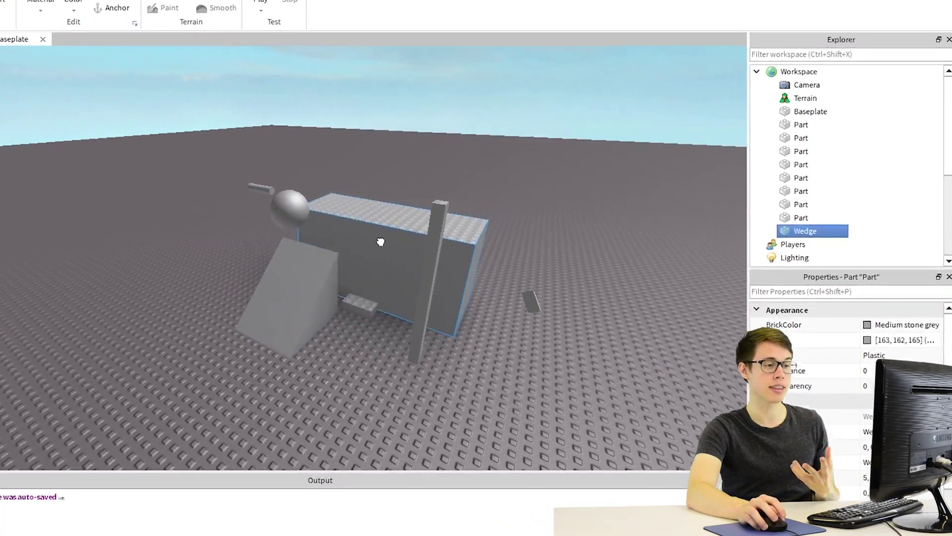
left_click(536, 247)
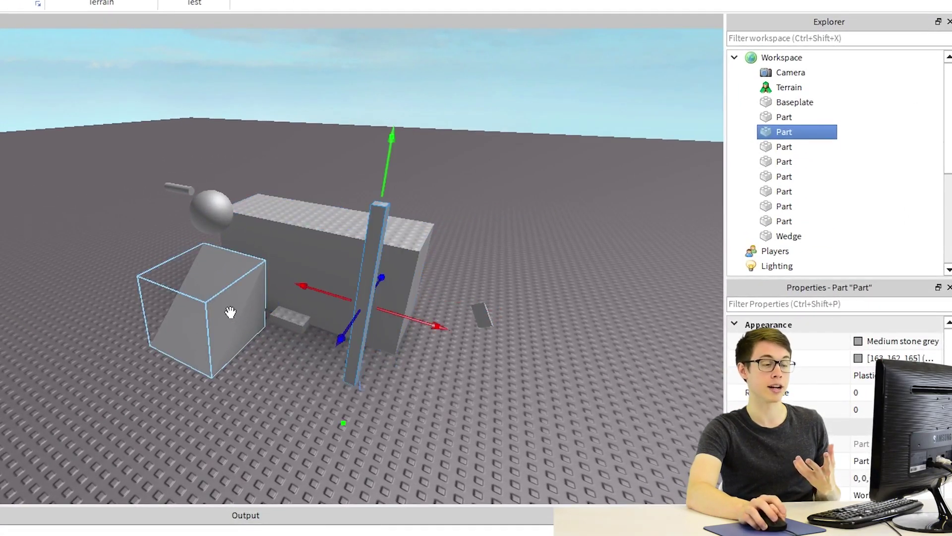
left_click(231, 311)
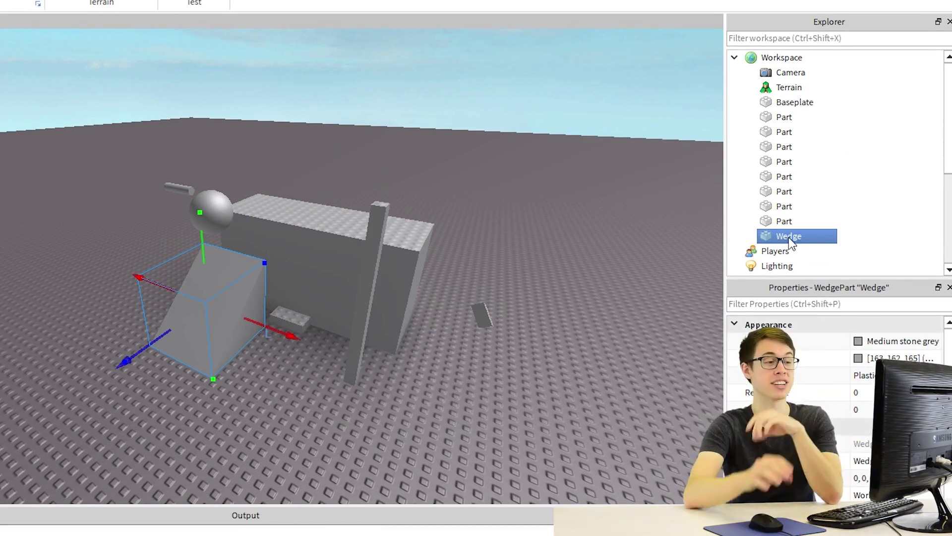
left_click(299, 235)
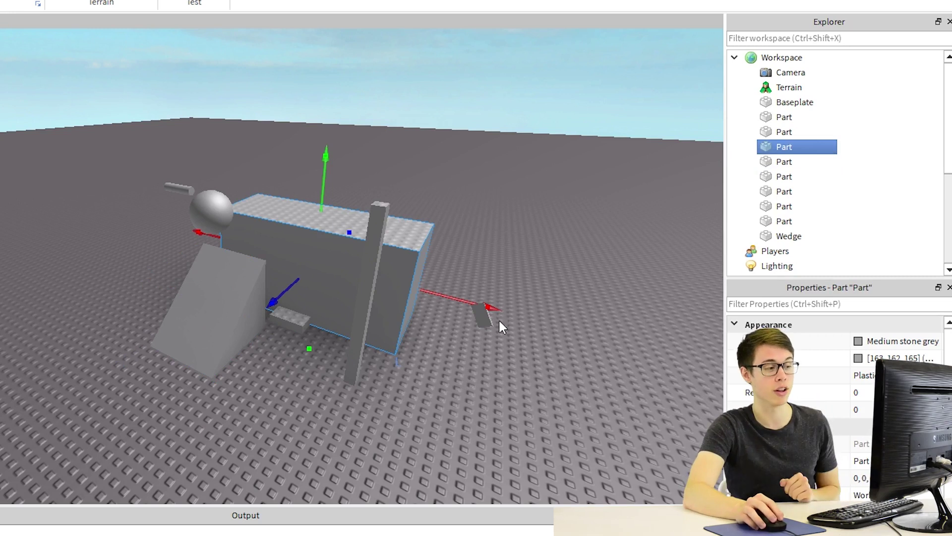
left_click(482, 316)
left_click(286, 318)
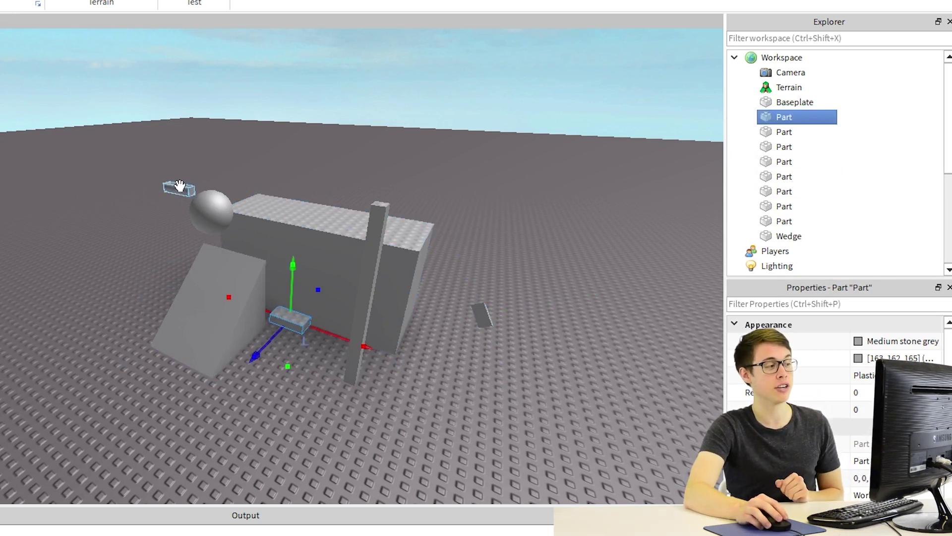
left_click(180, 186)
- Focus the camera on the fourth Part listed under Workspace and on the Wedge, and select the Baseplate entry
left_click(783, 164)
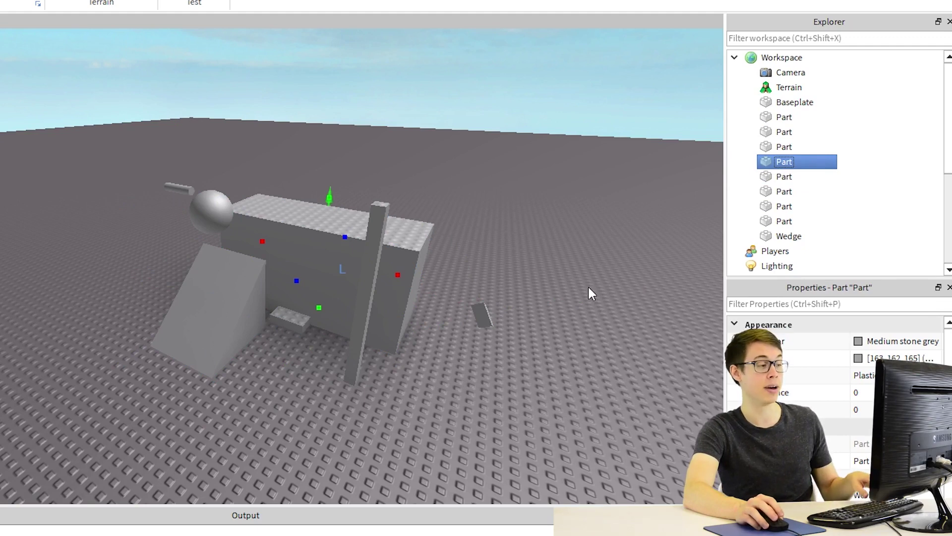
key("f")
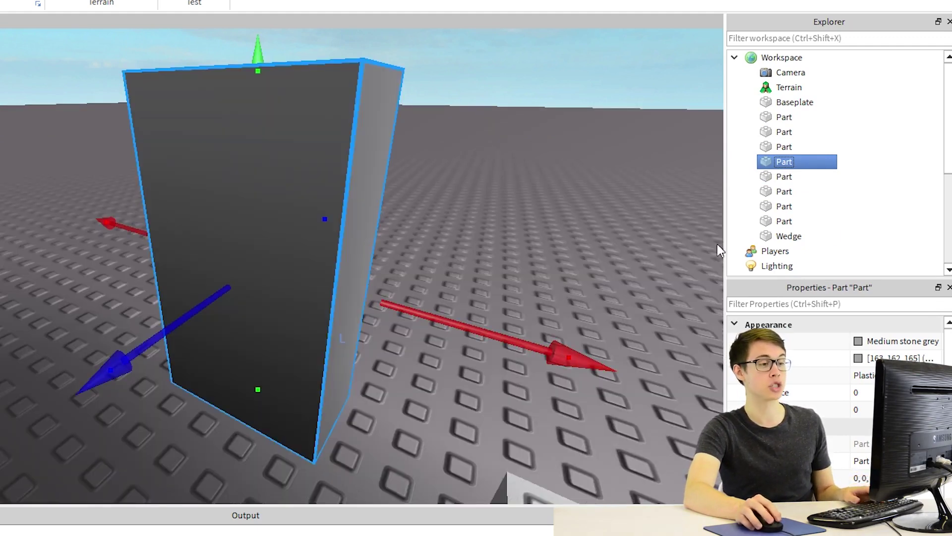
left_click(787, 236)
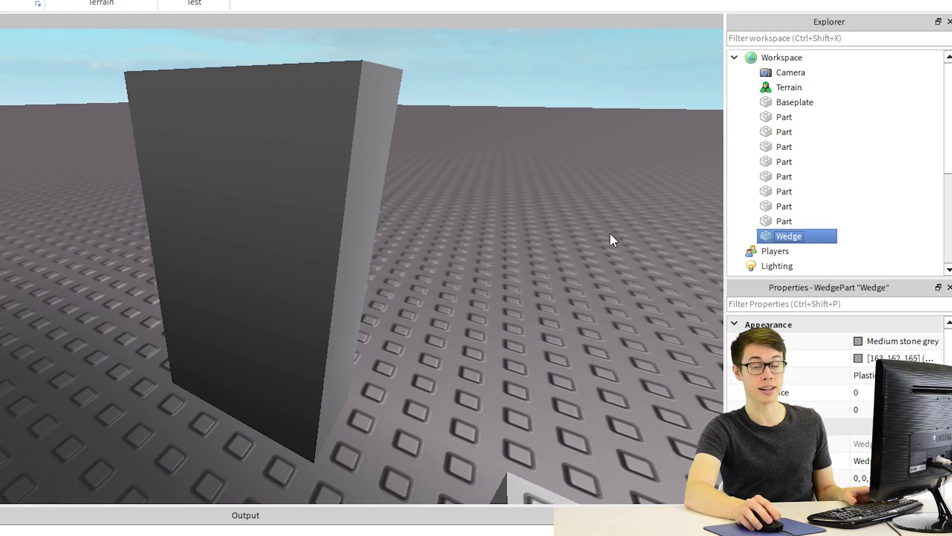
key("f")
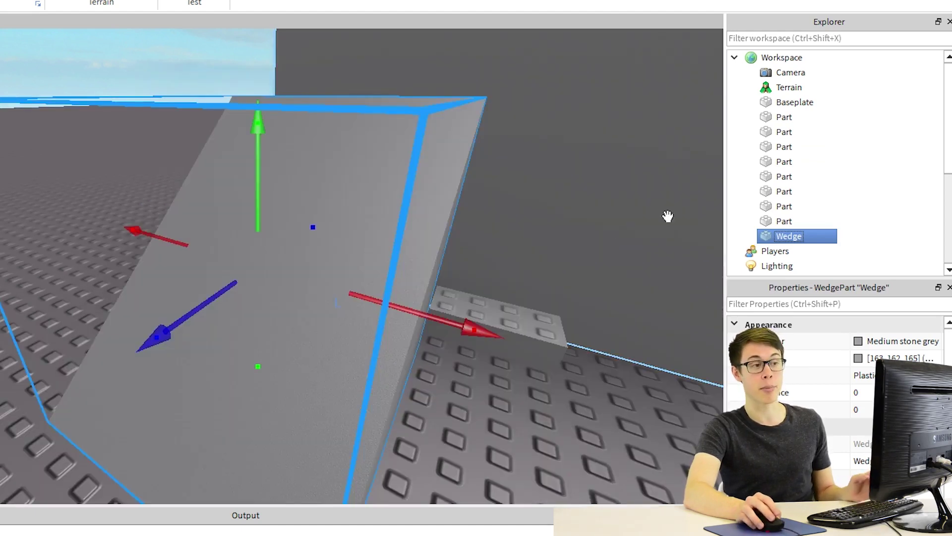
left_click(786, 104)
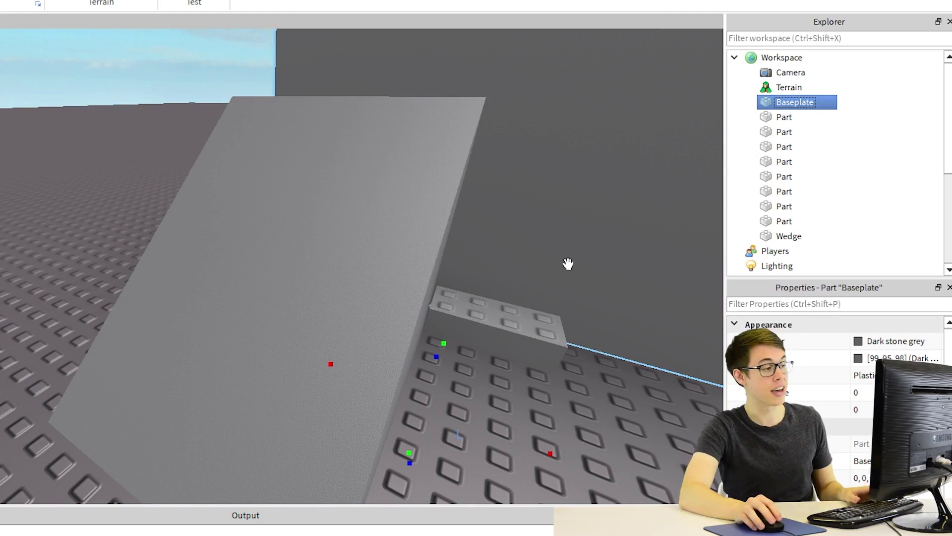
- Focus the camera on the whole Baseplate and fly back in towards the group of parts
key("f")
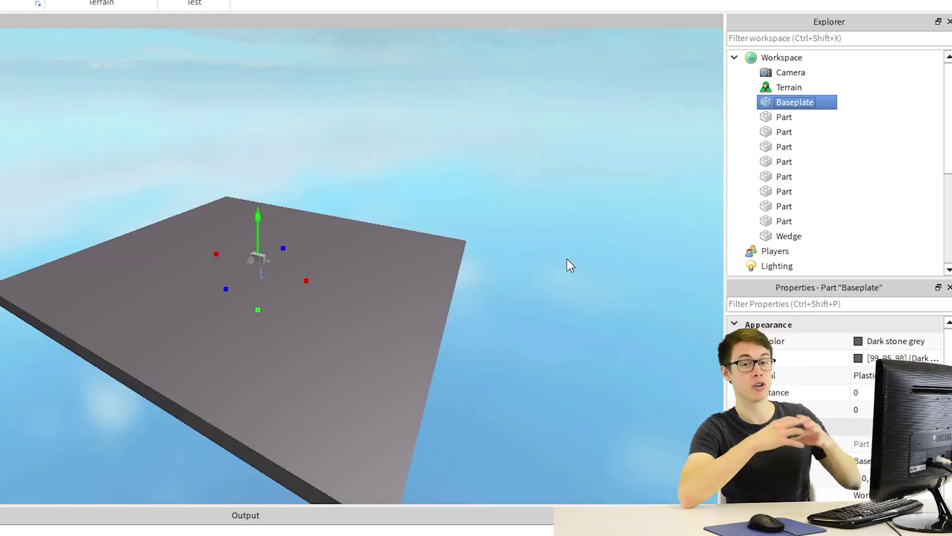
key("w")
right_click_drag(566, 258, 567, 253)
key("w")
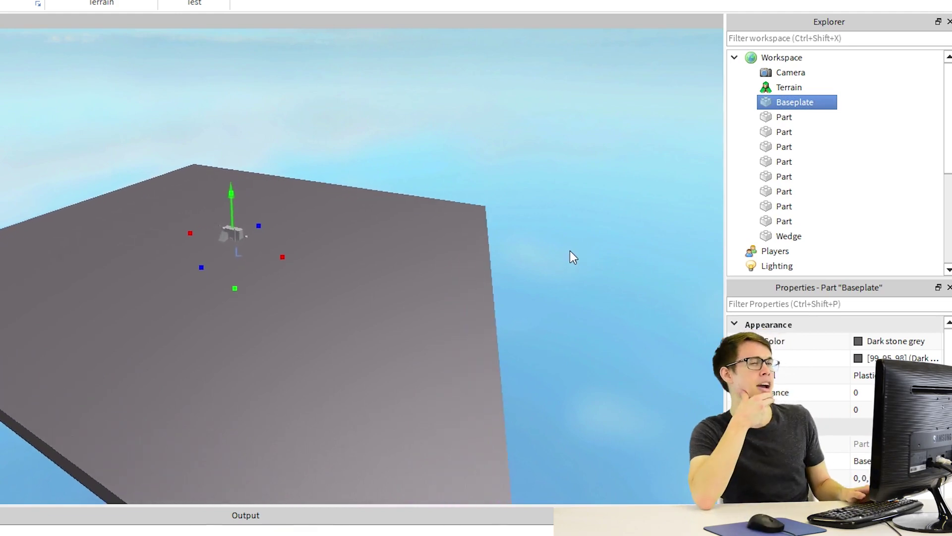
key("w")
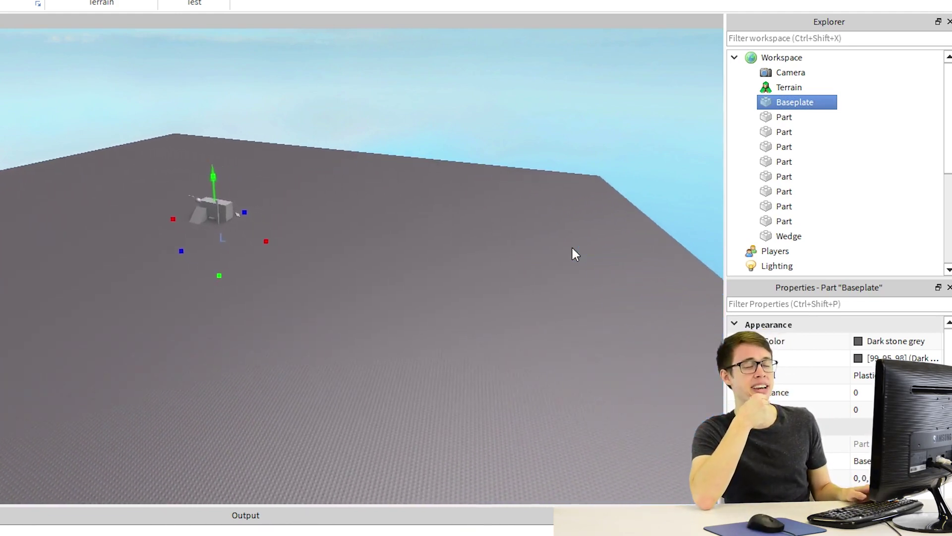
key("w")
right_click_drag(559, 233, 558, 227)
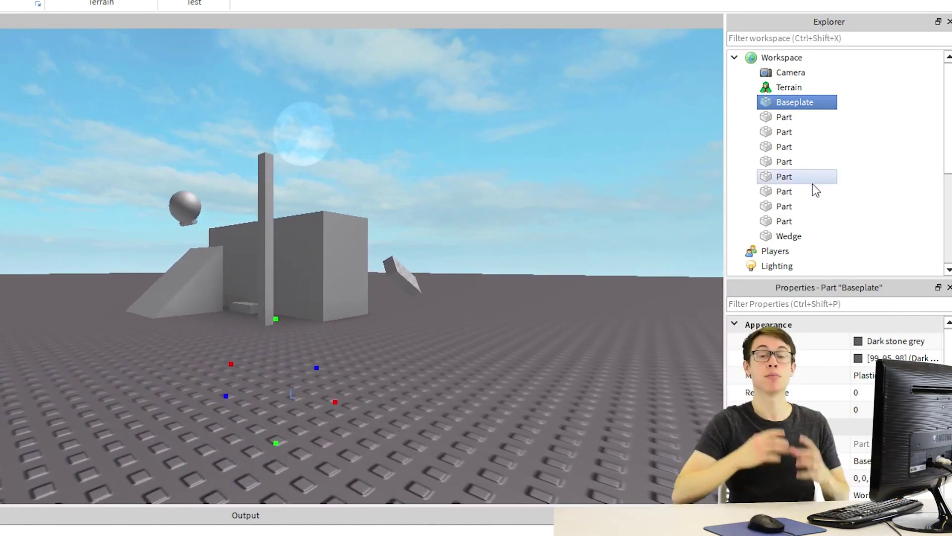
key("w")
key("e")
right_click_drag(540, 192, 524, 179)
- Focus the camera on the fourth, fifth and first Part entries under Workspace to find each one in the scene
left_click(798, 160)
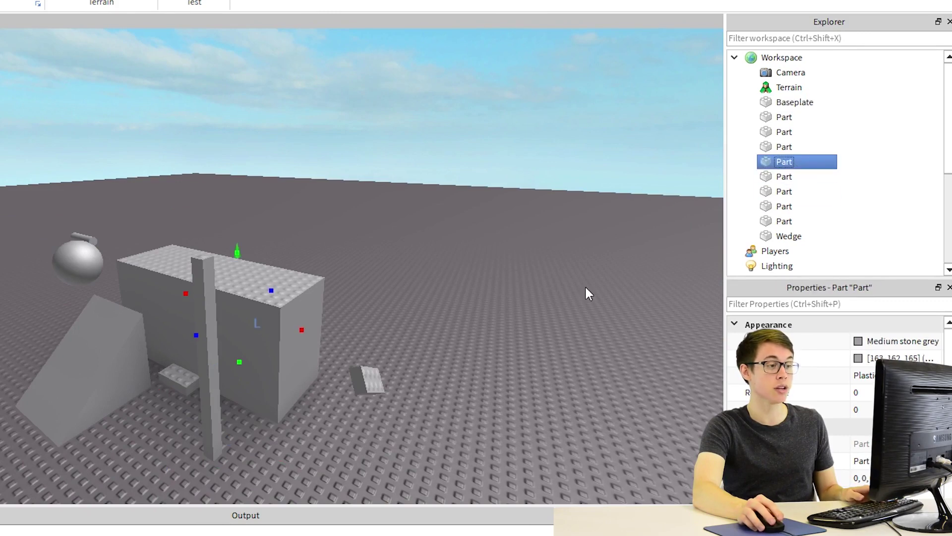
key("f")
left_click(789, 176)
key("f")
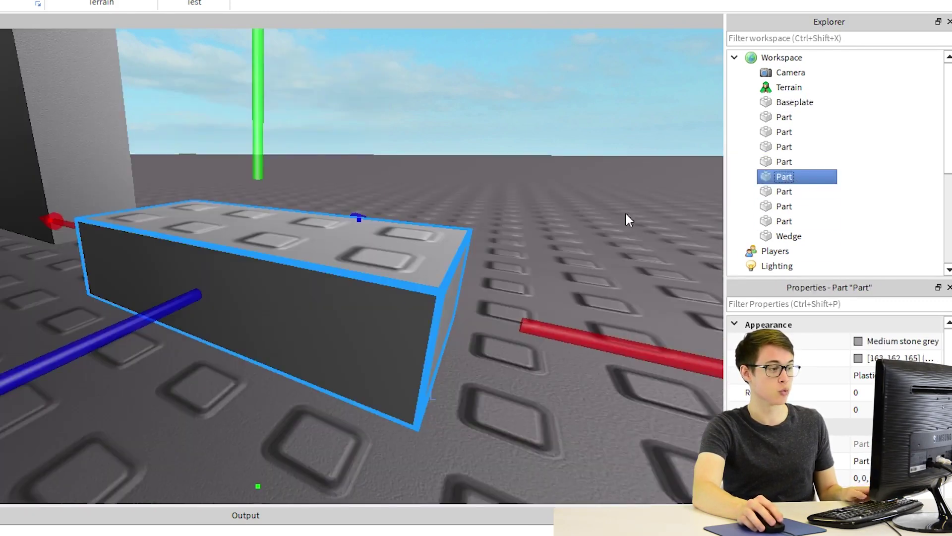
left_click(781, 118)
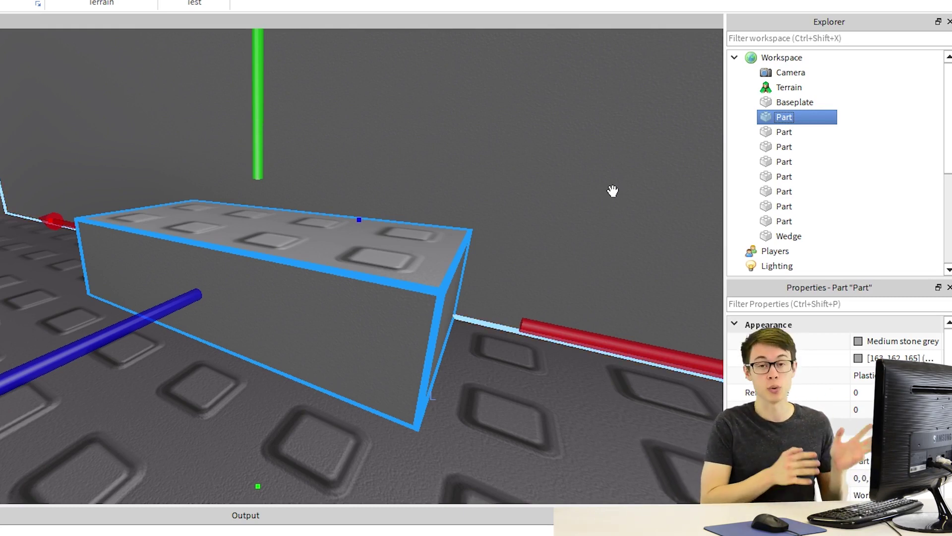
scroll(554, 174, "down", 6)
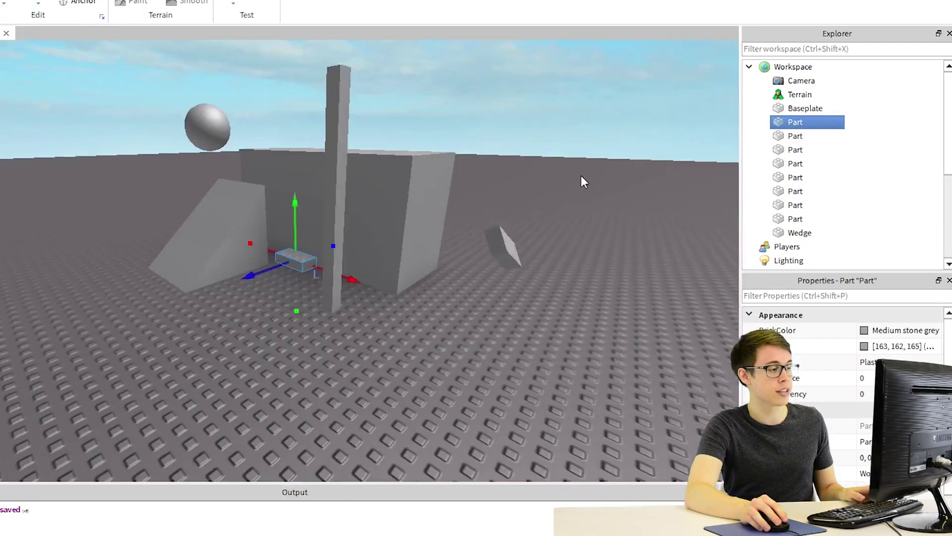
- Insert a block part, move it onto the open baseplate away from the large block, and focus the camera on it
right_click_drag(554, 174, 554, 173)
right_click_drag(683, 179, 683, 180)
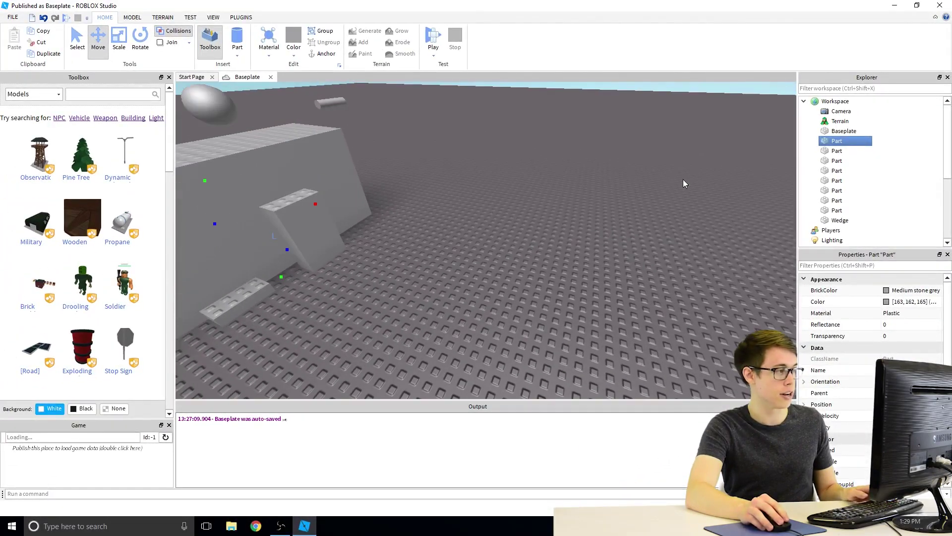
left_click(237, 58)
left_click(249, 67)
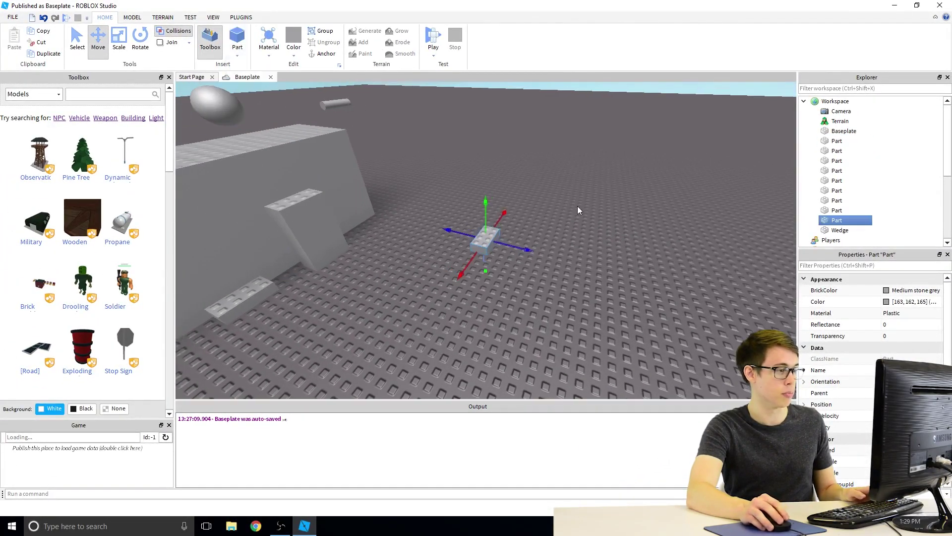
left_click_drag(511, 249, 636, 257)
key("f")
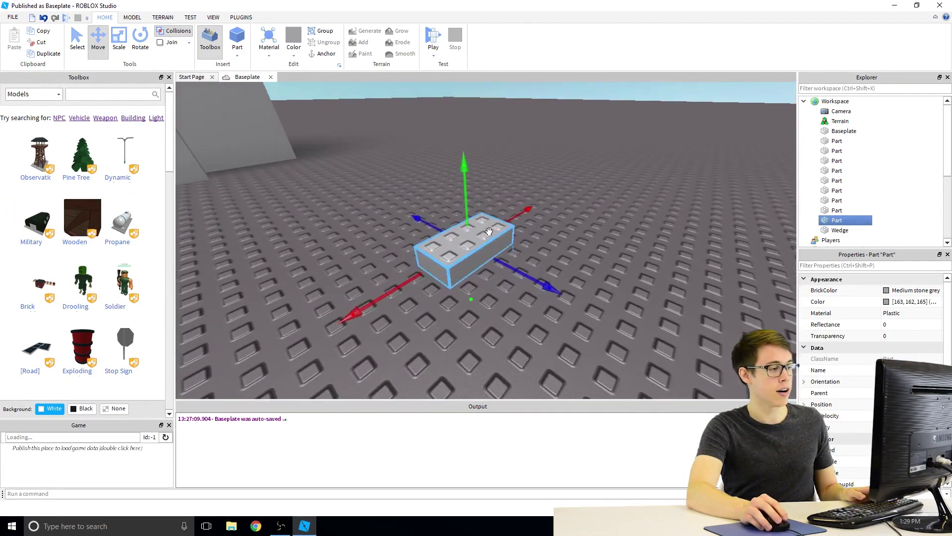
left_click(489, 233)
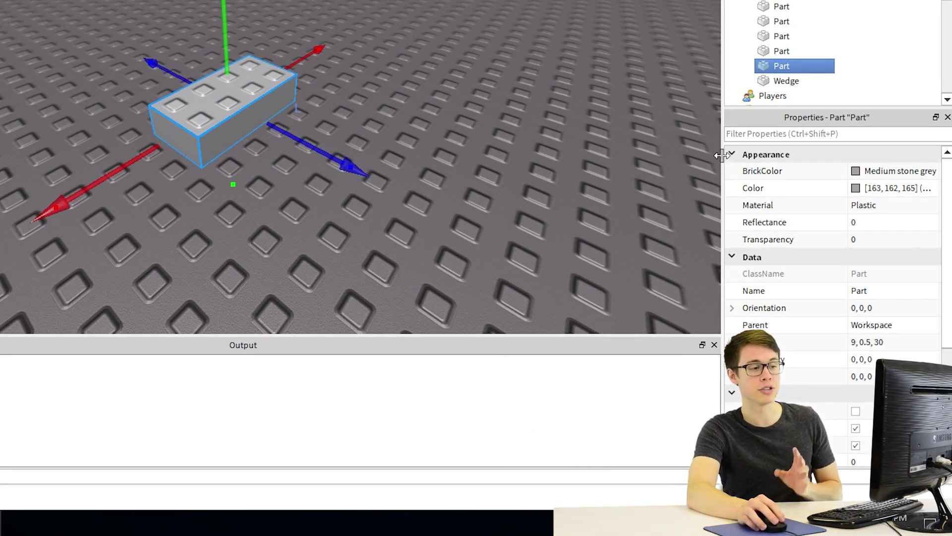
- Widen the Properties pane and look through the new block's BrickColor palette and the custom color dialog
left_click_drag(722, 155, 454, 155)
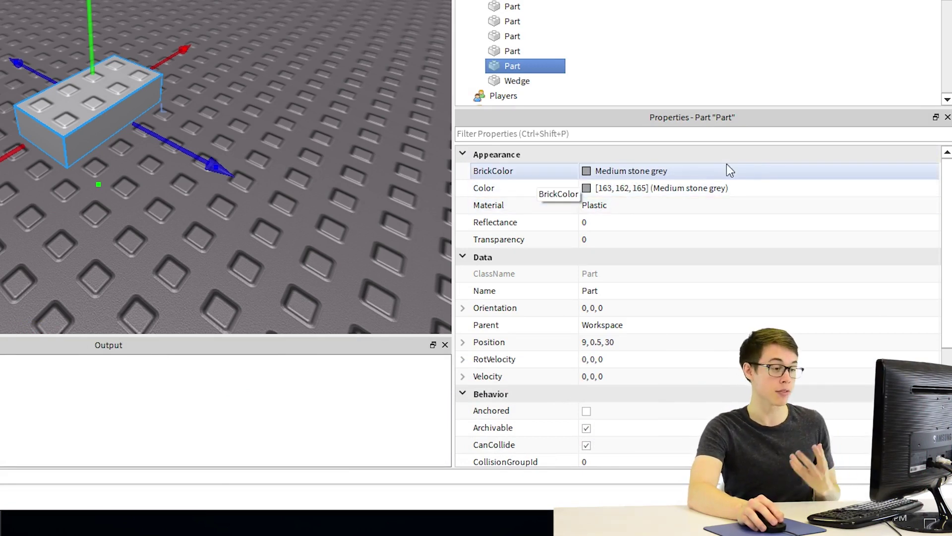
left_click(762, 172)
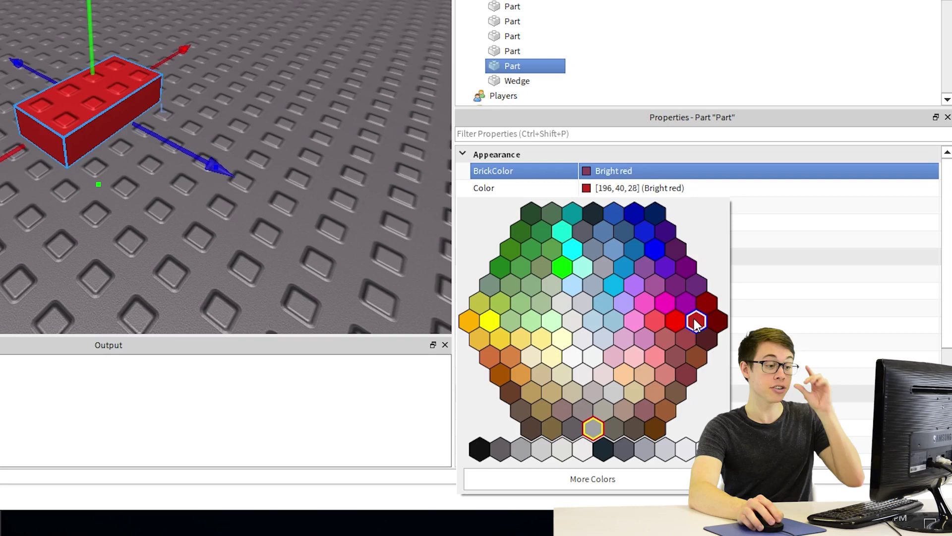
left_click(613, 482)
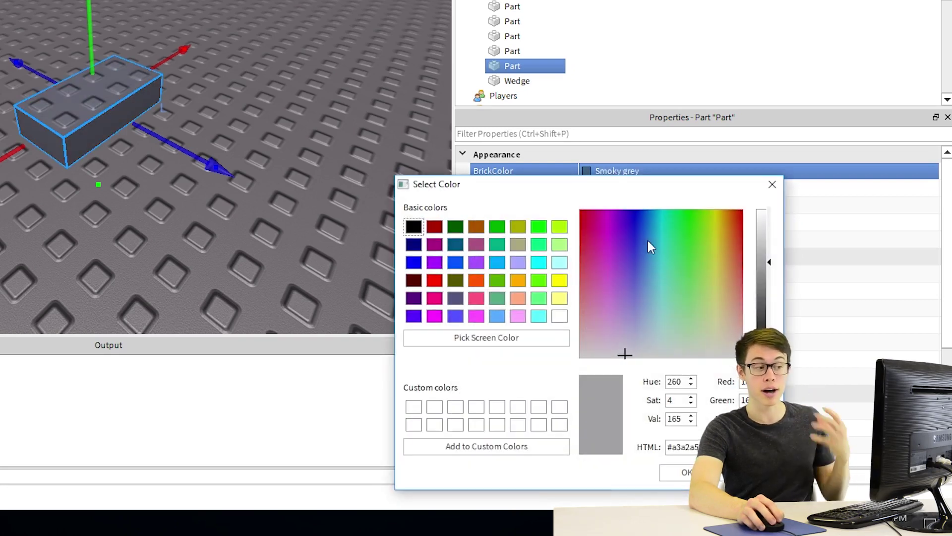
left_click_drag(632, 186, 551, 67)
left_click(691, 68)
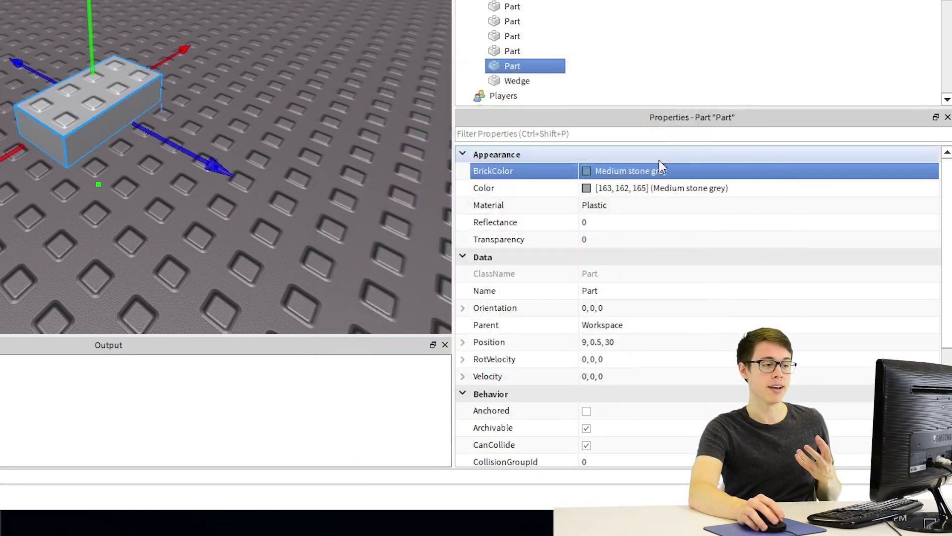
- Set the new block's BrickColor to Pastel light blue
left_click(632, 173)
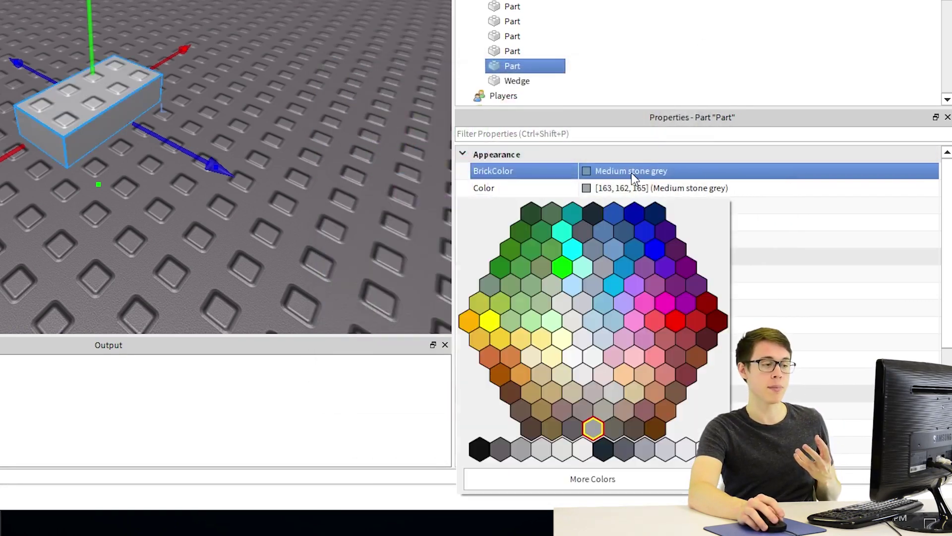
left_click(570, 291)
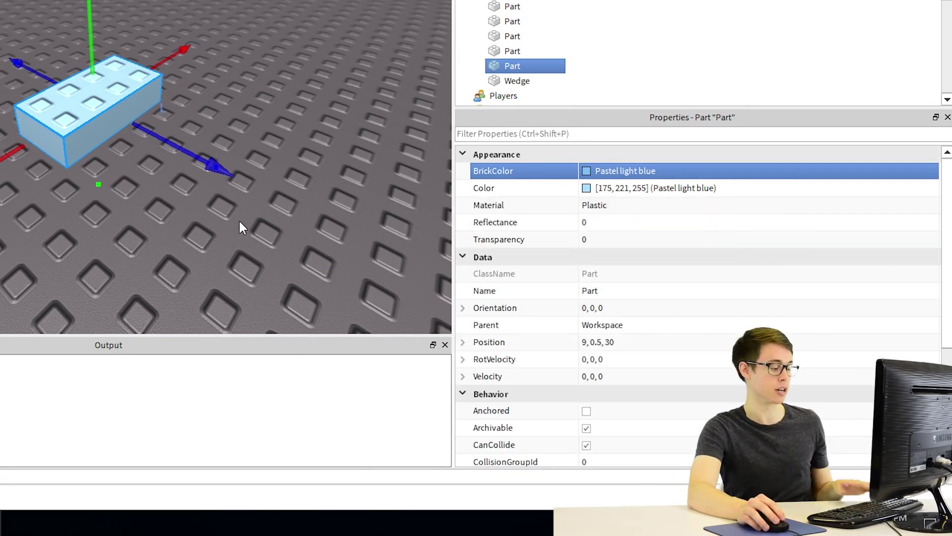
right_click_drag(240, 222, 239, 221)
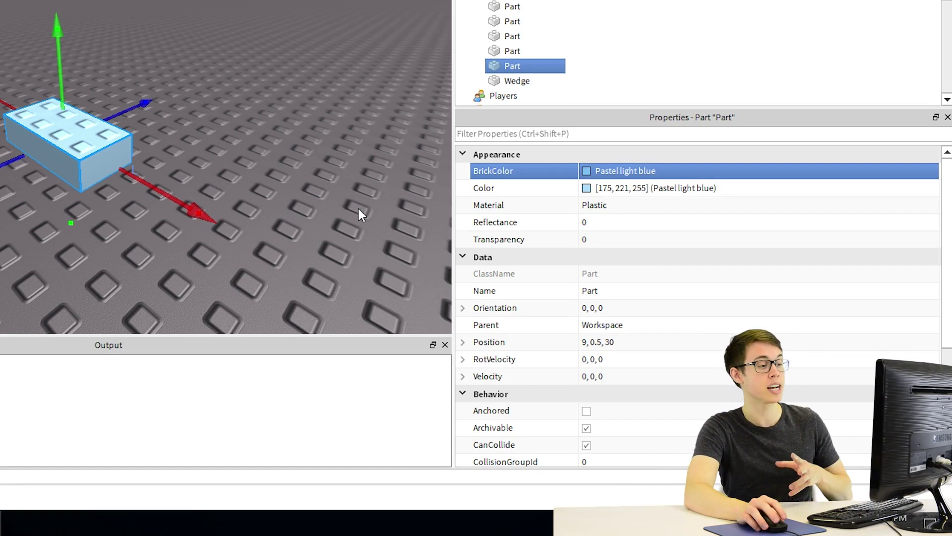
- Change the light blue block's material to Ice and inspect its surface up close
left_click(721, 206)
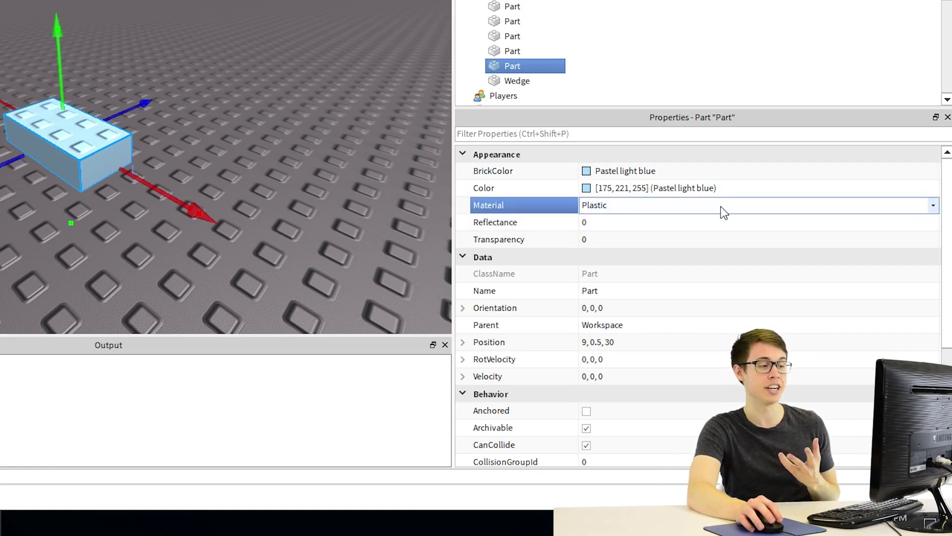
left_click(933, 205)
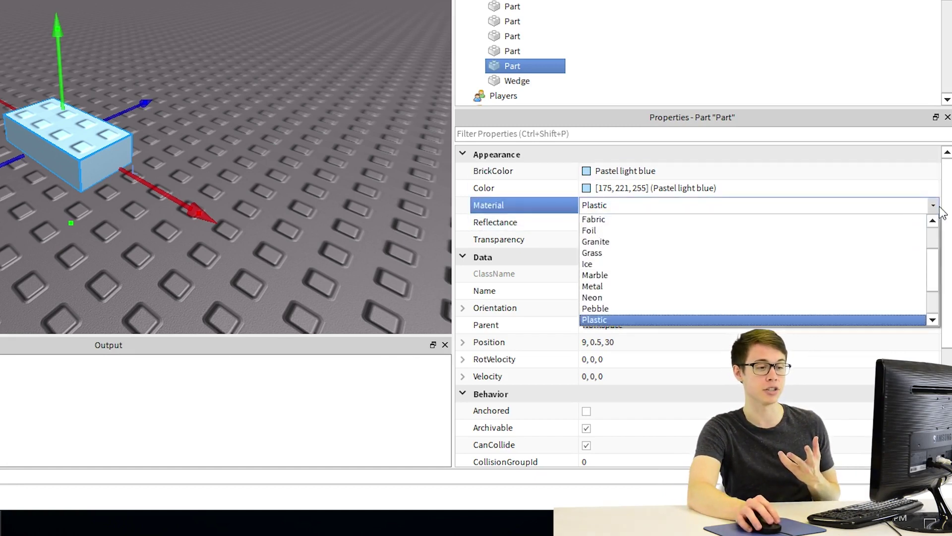
left_click(643, 265)
right_click_drag(342, 169, 332, 164)
key("w")
scroll(331, 163, "down", 4)
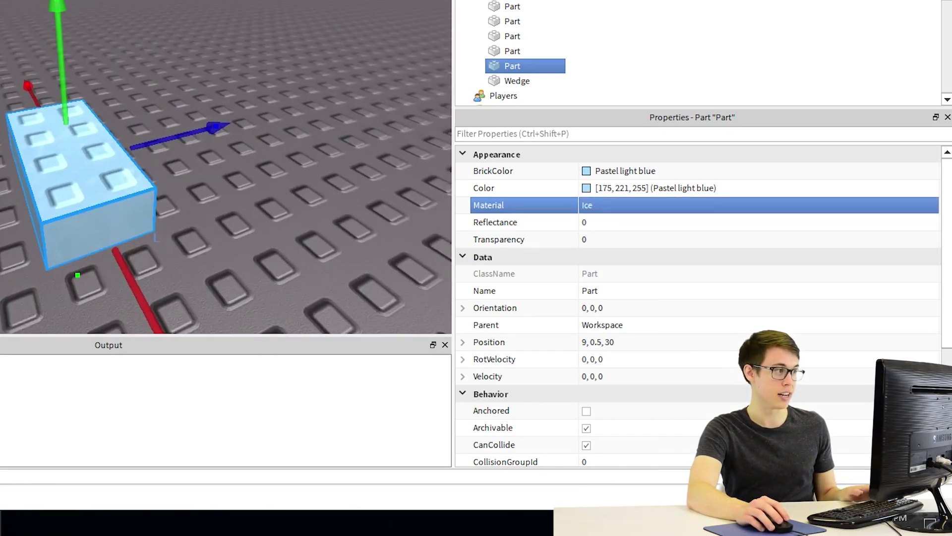
- Start a playtest and run and jump the avatar over to the ice block
key("F5")
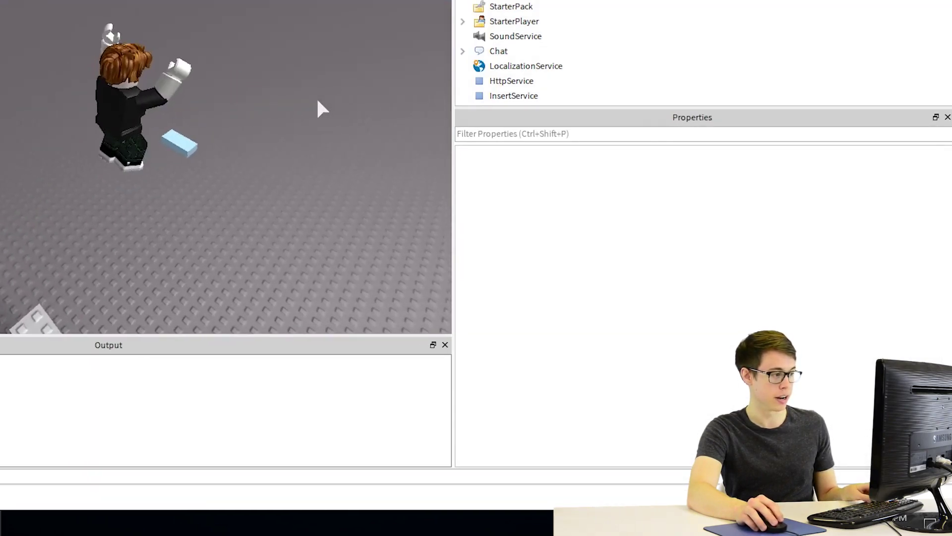
key("w")
key("d")
key("space")
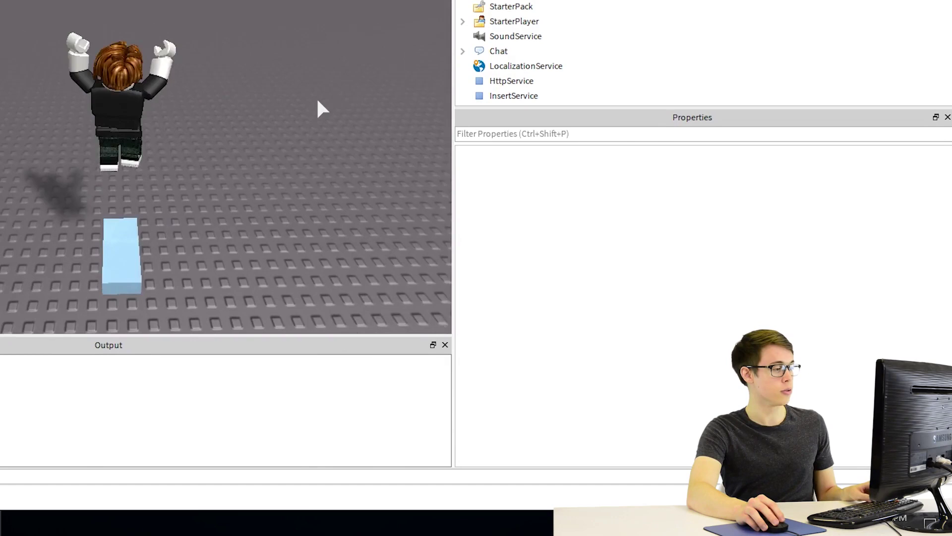
key("w")
right_click_drag(318, 101, 317, 102)
key("s")
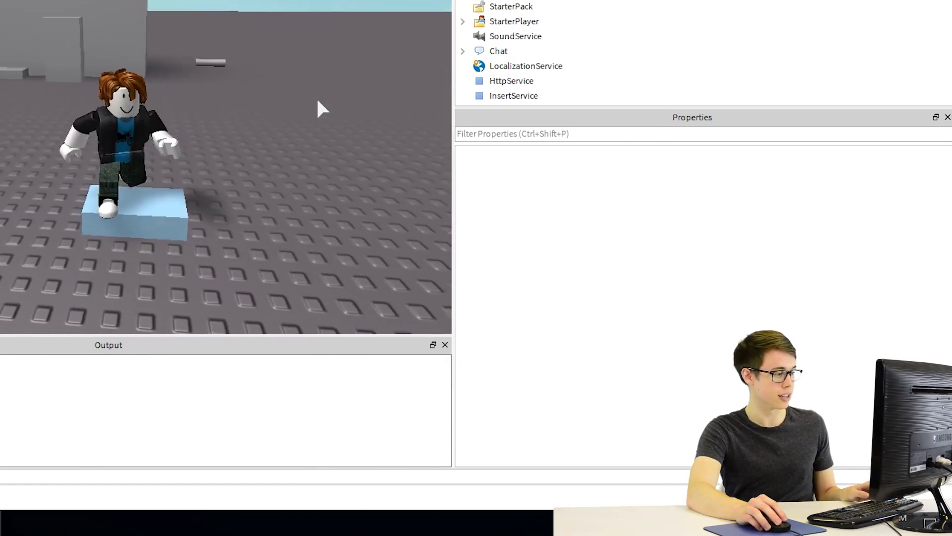
- Walk the avatar back and forth on the ice block, jump off it and stop the playtest
key("d")
key("a")
key("d")
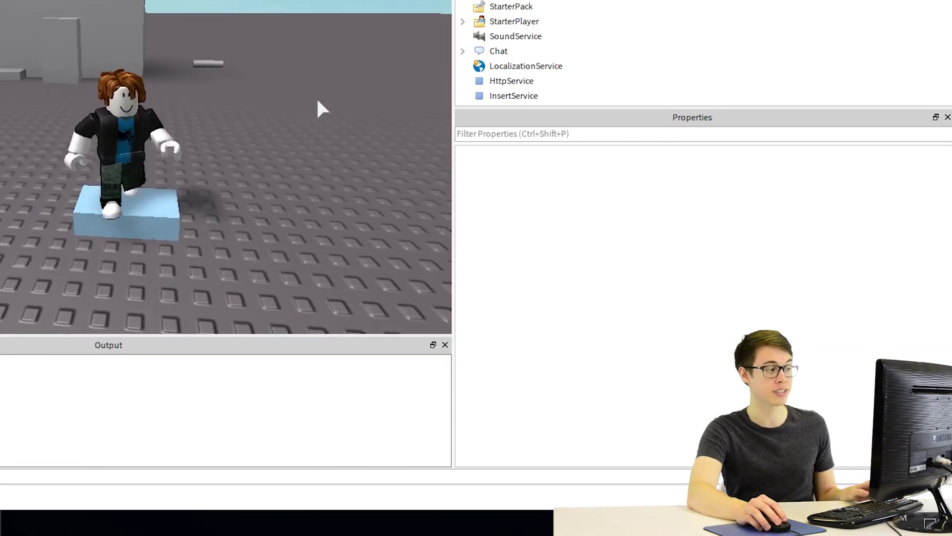
key("a")
key("space")
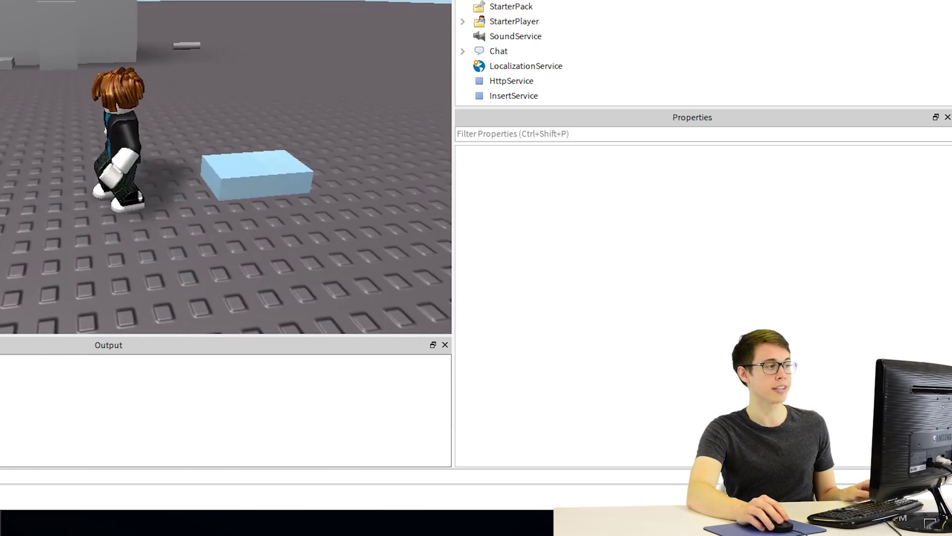
key("shift+F5")
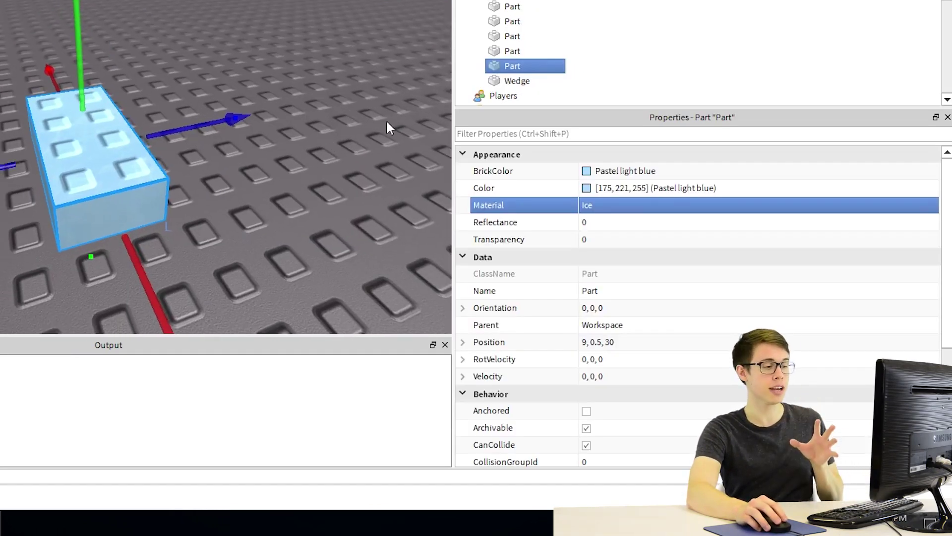
left_click(694, 209)
left_click(699, 210)
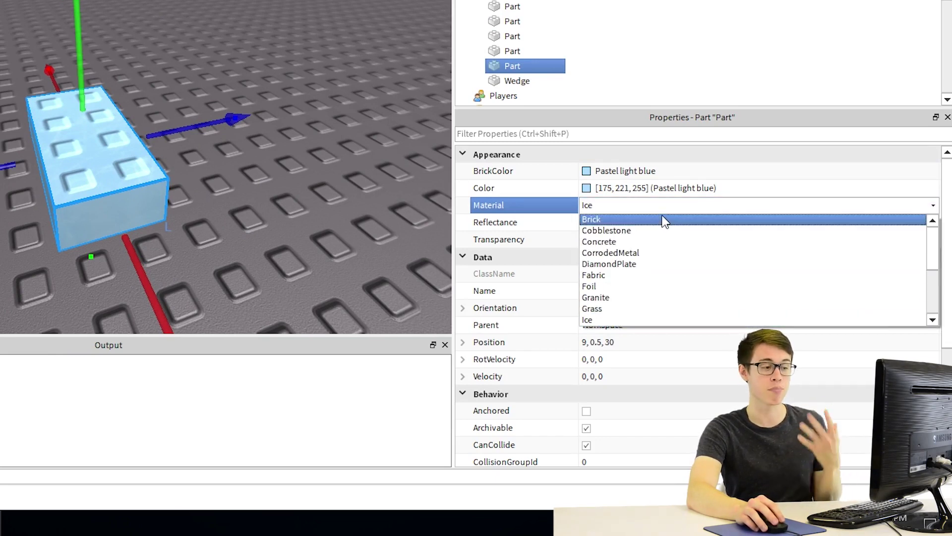
left_click(648, 210)
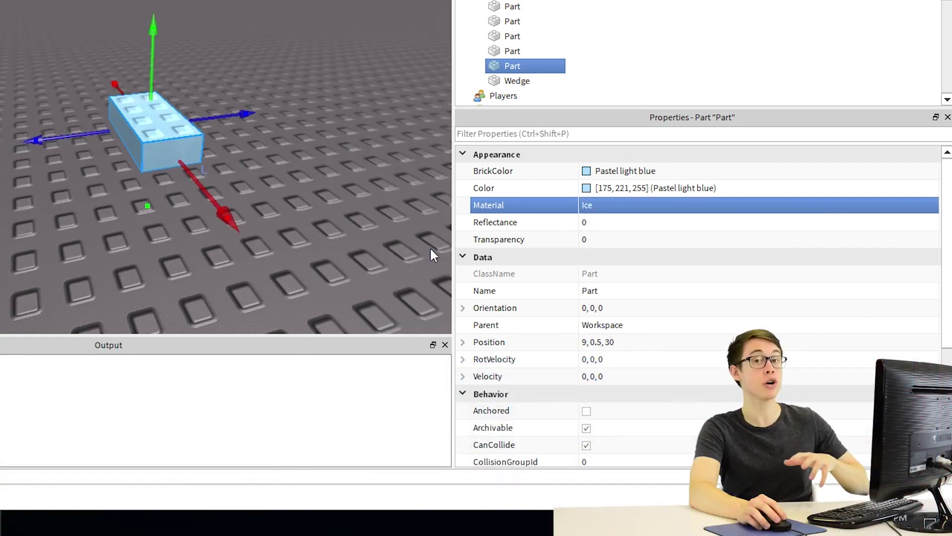
- Change the light blue block's material to Neon
left_click(676, 208)
left_click(934, 206)
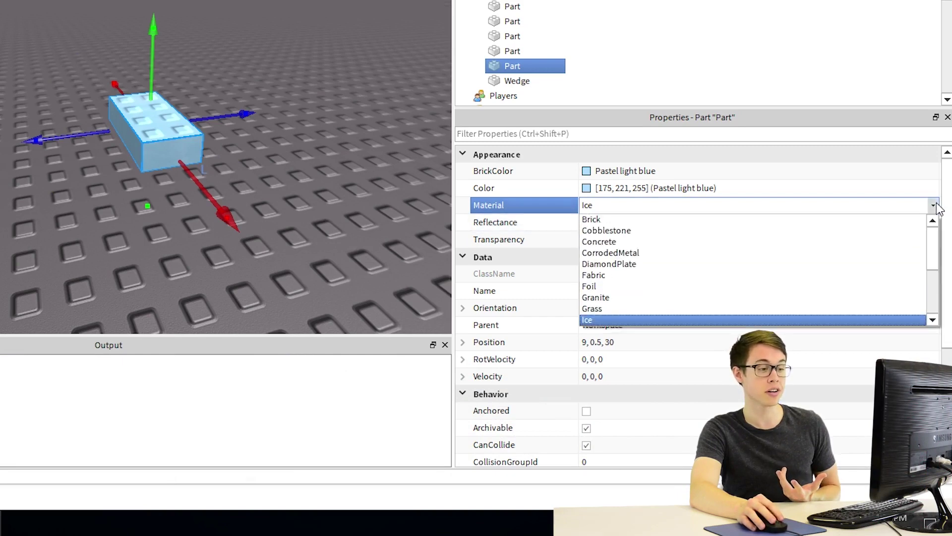
scroll(617, 286, "down", 2)
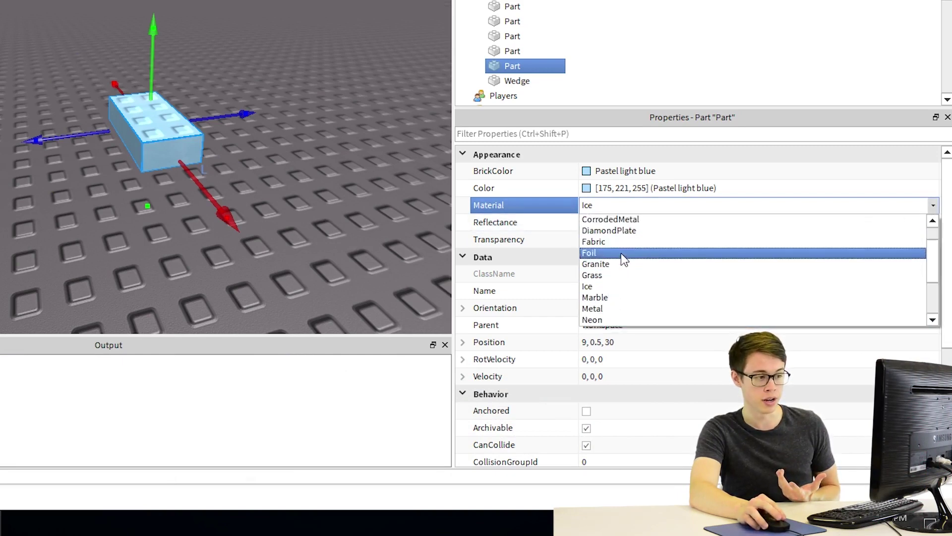
left_click(609, 284)
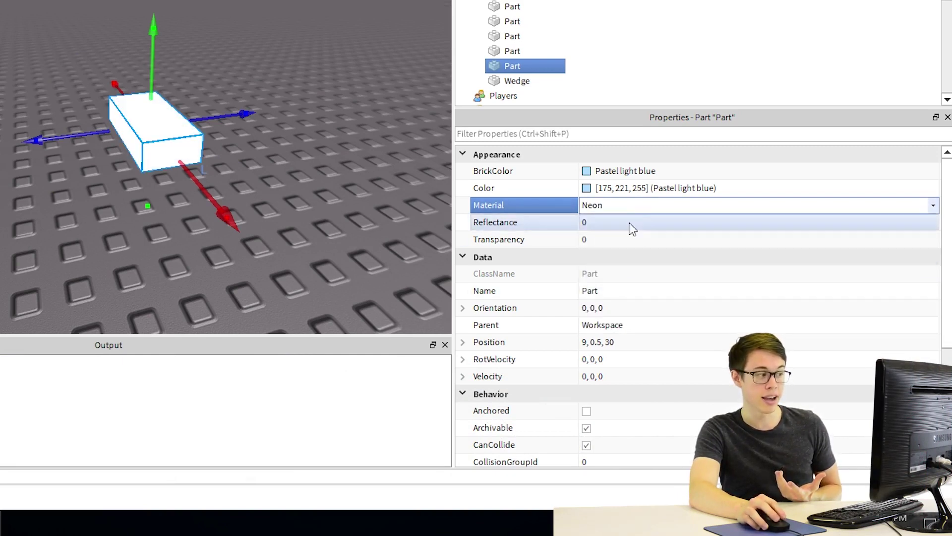
- Set the neon block's BrickColor to Hot pink and view it from another angle
left_click(631, 173)
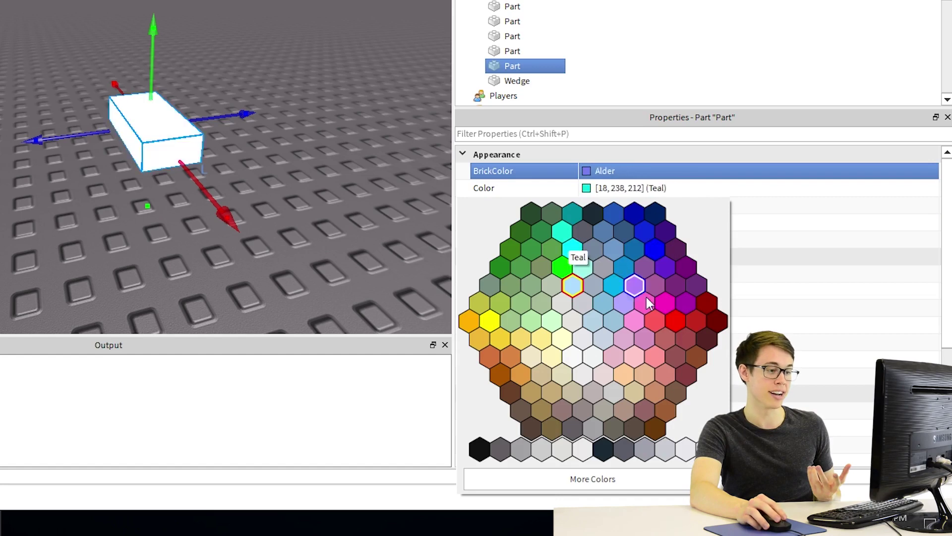
left_click(665, 303)
right_click_drag(398, 261, 325, 228)
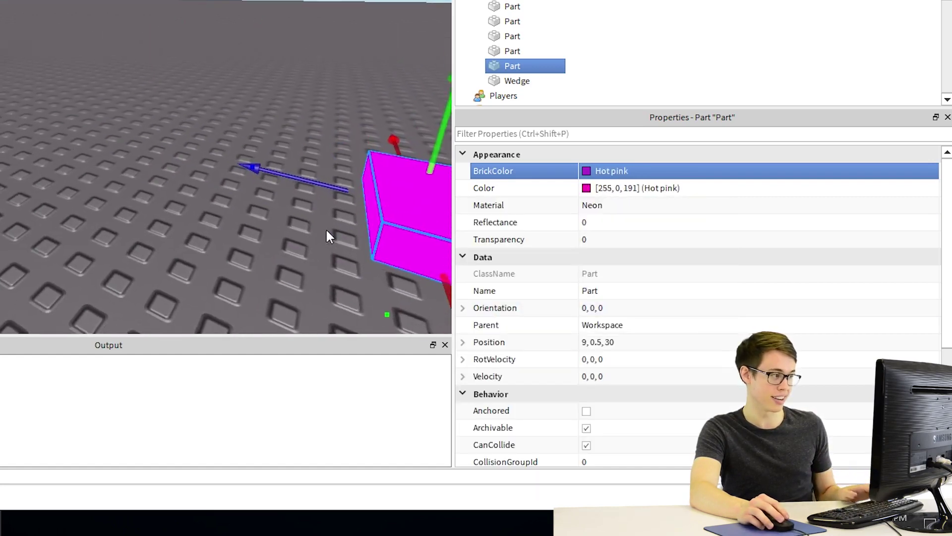
- Move the pink neon block along its Z axis to position 9, 0.5, 4, close to the grey wall
key("d")
key("s")
left_click_drag(173, 177, 0, 137)
right_click_drag(0, 137, 0, 137)
- Start a playtest, walk the avatar around to examine the glowing pink block near the wall, and stop the playtest
key("F5")
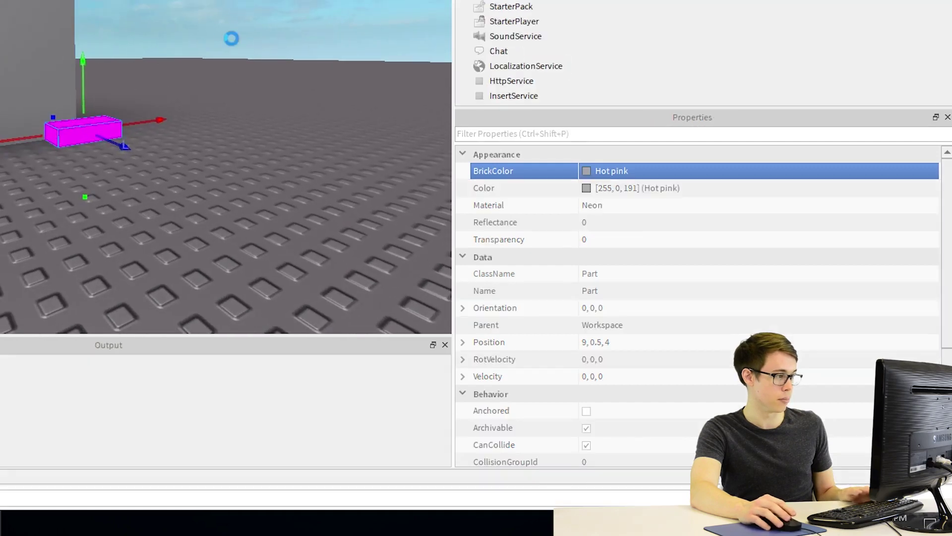
key("w")
right_click_drag(224, 109, 223, 108)
key("d")
key("s")
key("w")
key("s")
key("shift+F5")
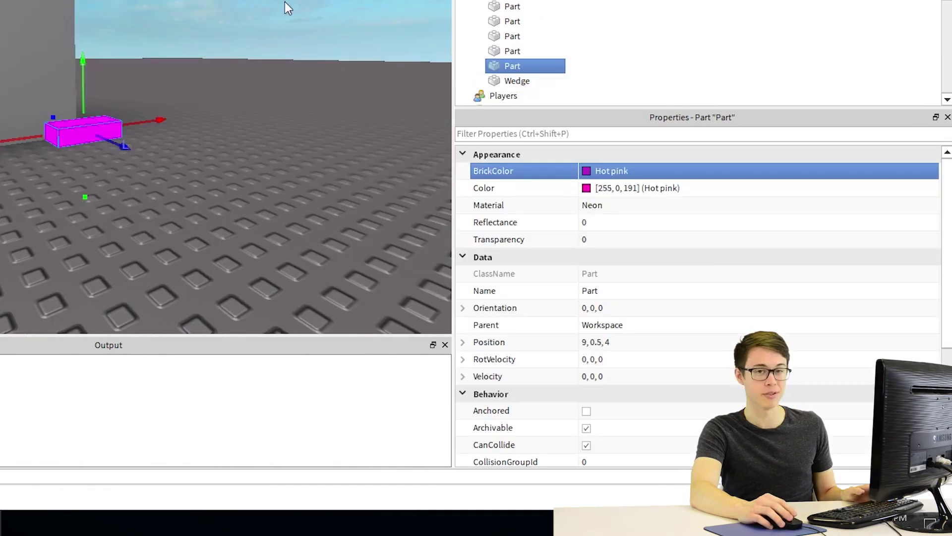
- Move the pink block away from the wall along its Z axis to position 9, 0.5, 22
left_click_drag(151, 155, 404, 253)
middle_click_drag(341, 183, 199, 93)
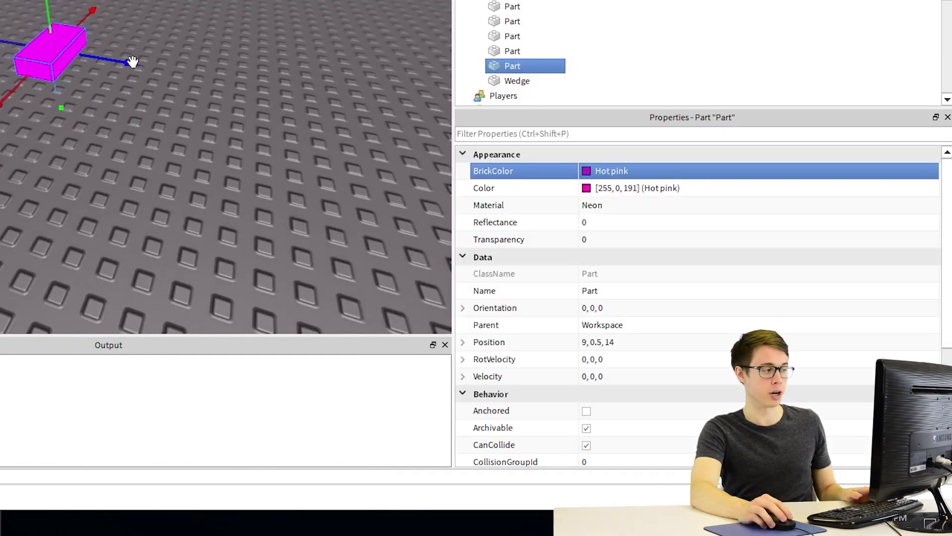
left_click_drag(133, 62, 329, 109)
- Set the block's BrickColor to Pastel light blue and its material to Ice
left_click(639, 172)
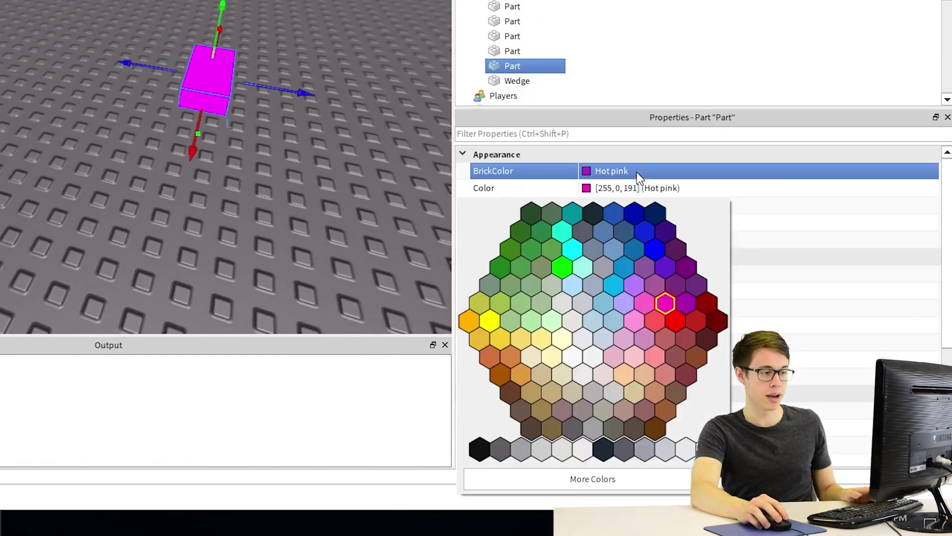
left_click(569, 289)
left_click(679, 207)
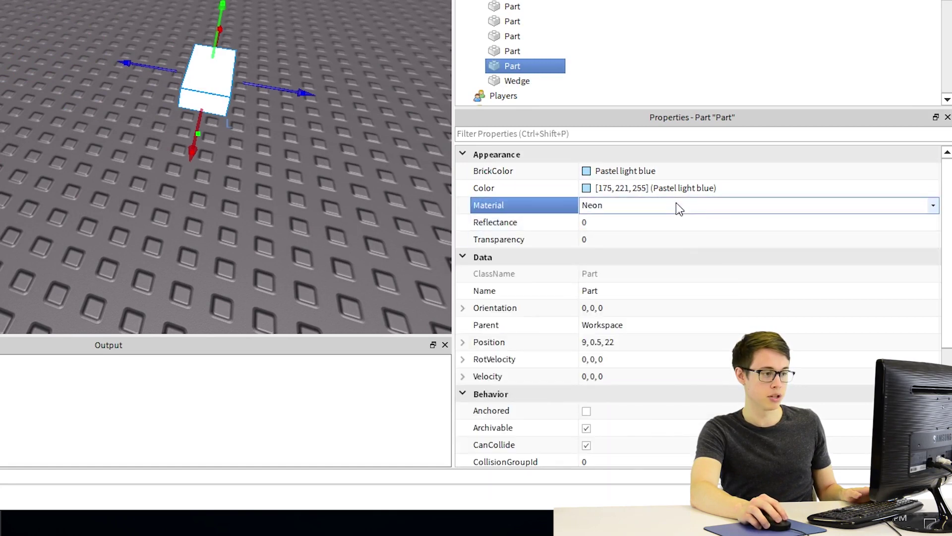
left_click(933, 205)
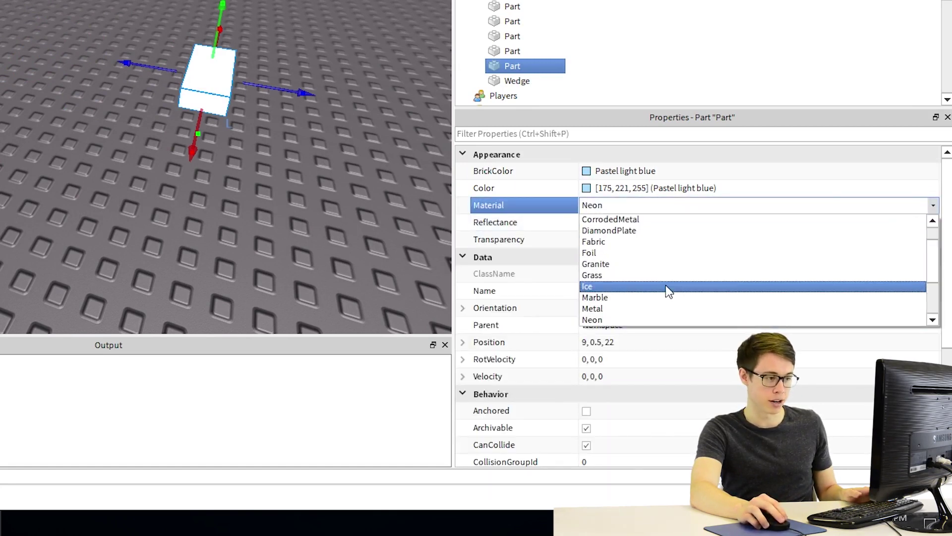
left_click(666, 287)
- Set the ice block's Reflectance to 1
mouse_move(544, 232)
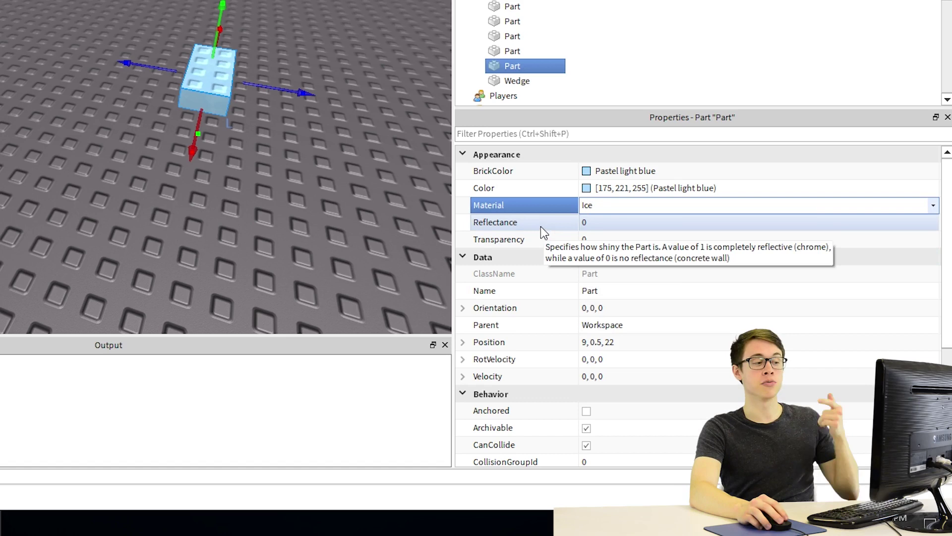
left_click(627, 223)
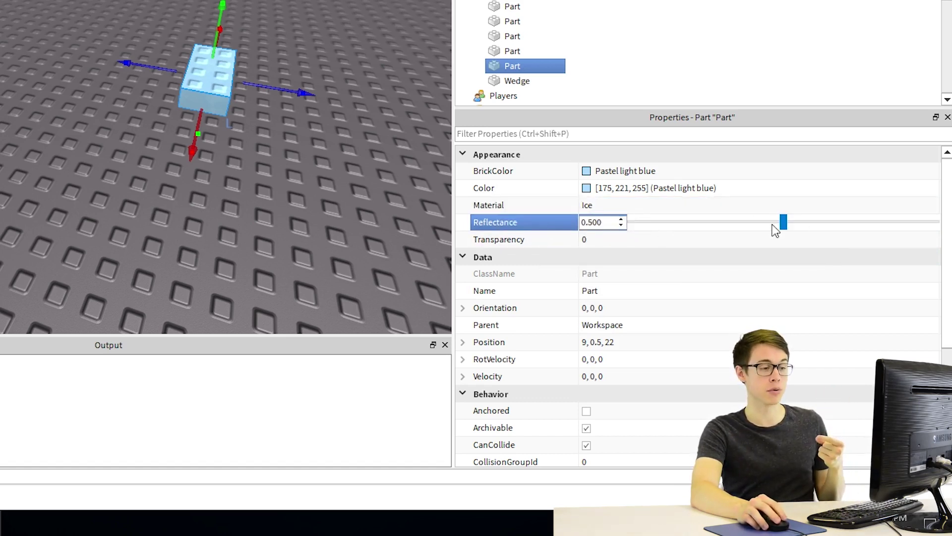
left_click_drag(920, 224, 931, 223)
scroll(364, 94, "up", 5)
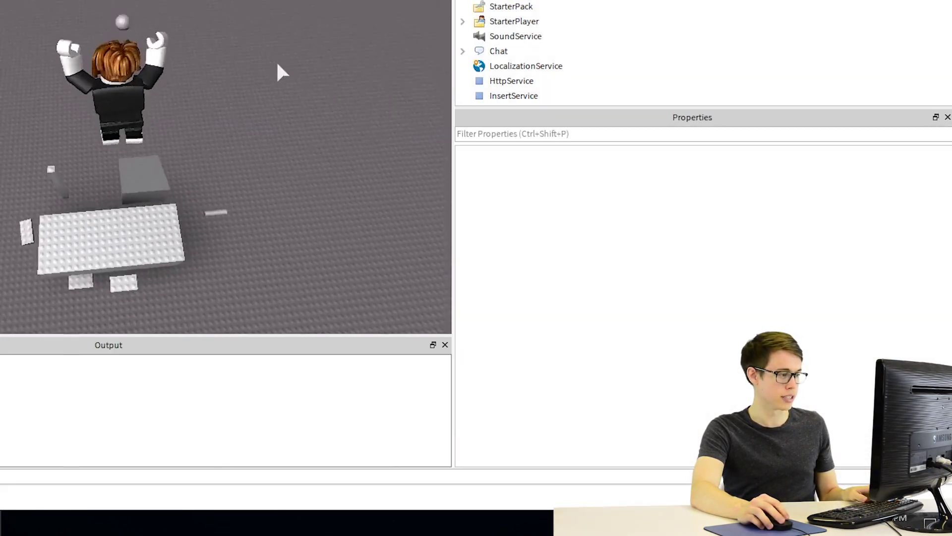
- Walk the avatar through a playtest to examine how the reflective ice block looks in the game
key("w")
right_click_drag(278, 64, 278, 60)
scroll(277, 64, "down", 5)
key("w")
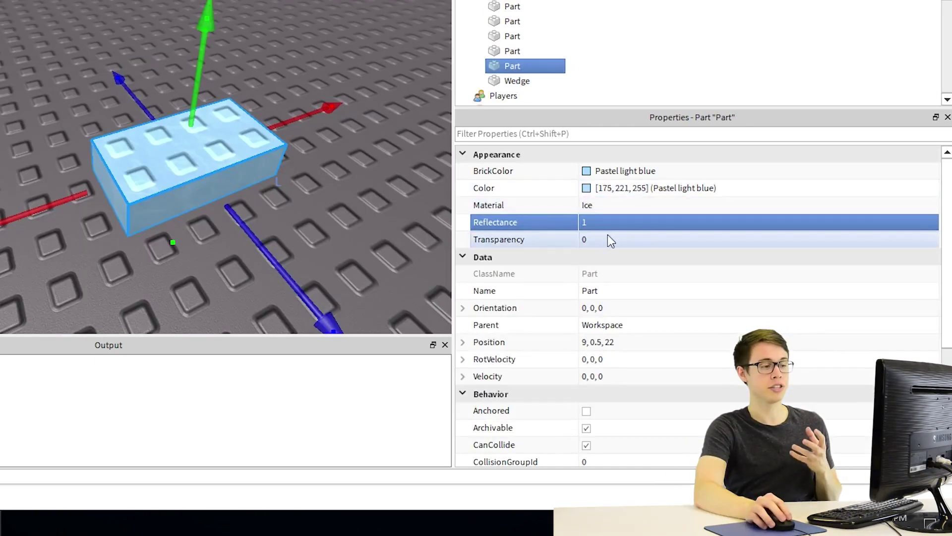
- Set the ice block's Reflectance back to 0
left_click(609, 238)
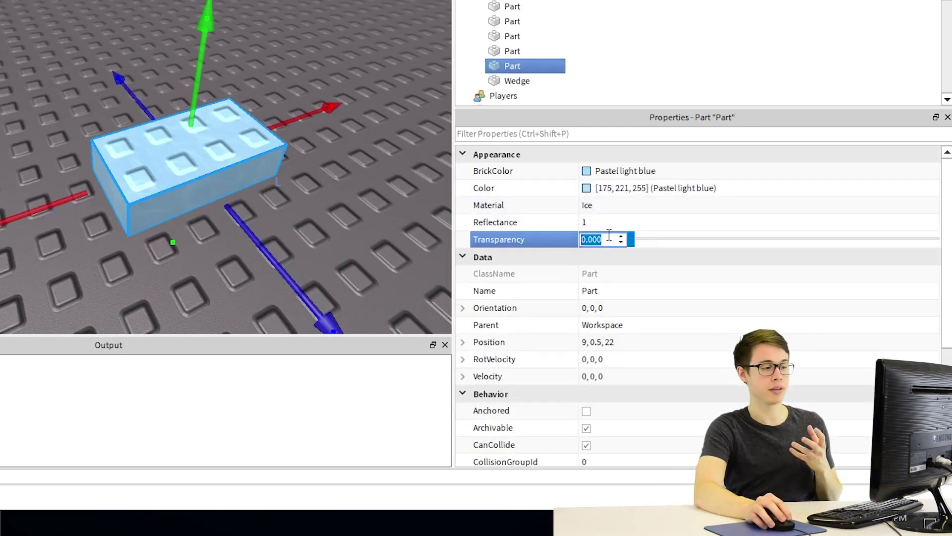
left_click(601, 221)
left_click_drag(935, 222, 549, 230)
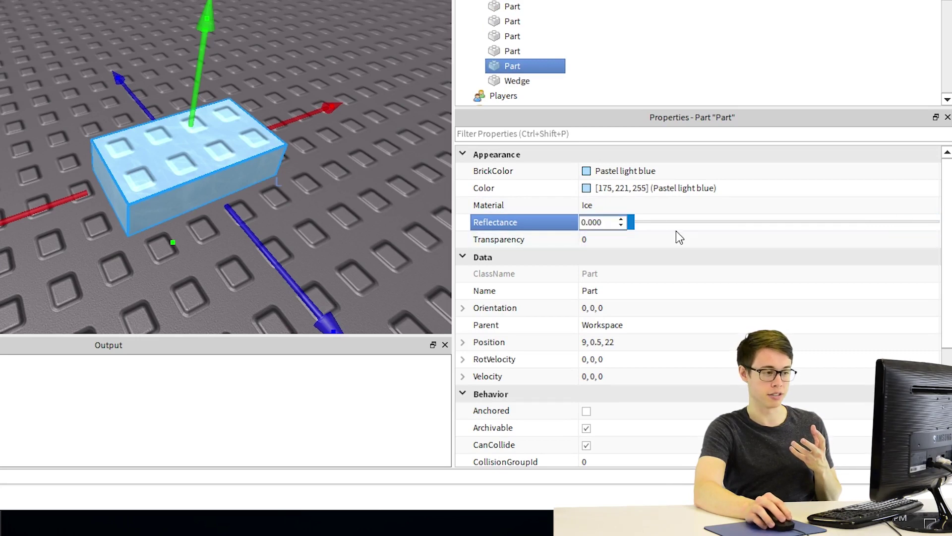
- Set the ice block's Transparency to 0.6 and look at the see-through block from closer up
left_click(660, 241)
left_click(667, 239)
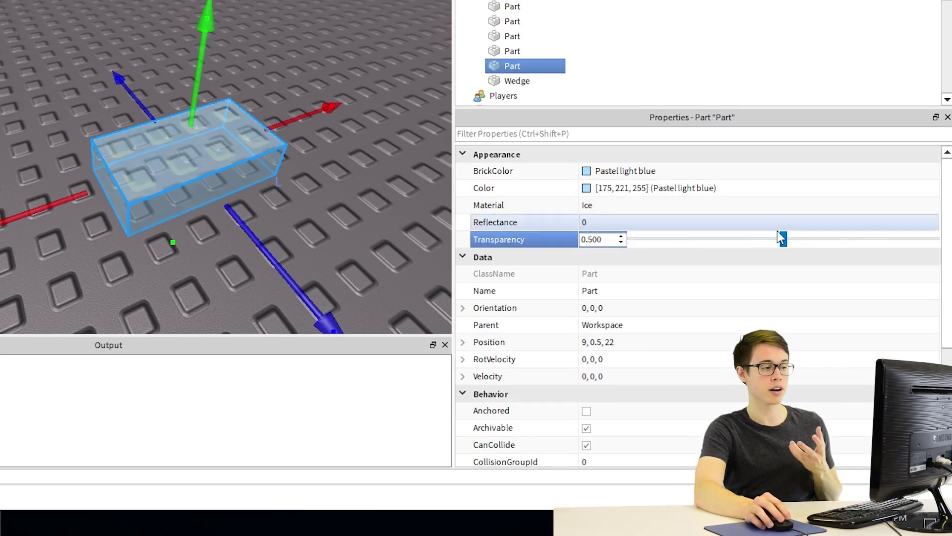
left_click_drag(782, 238, 786, 257)
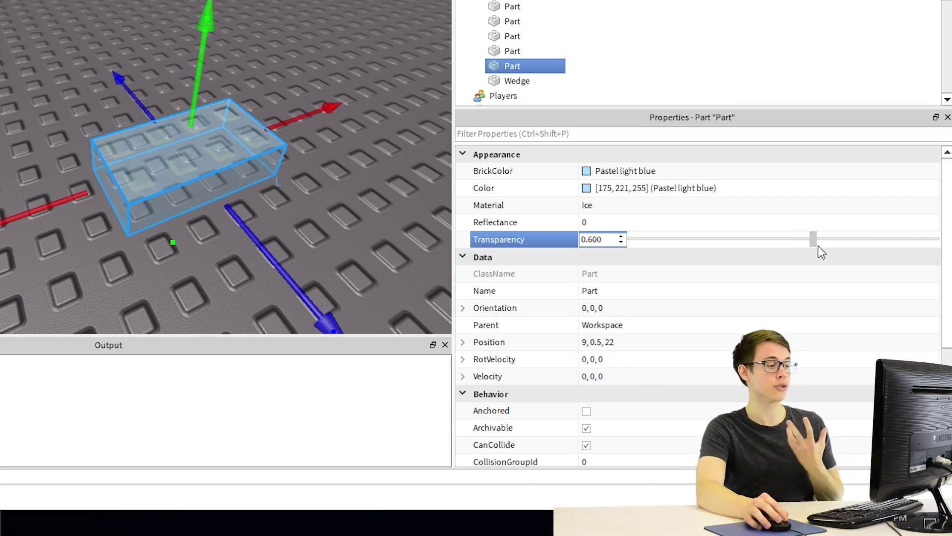
right_click_drag(410, 194, 408, 194)
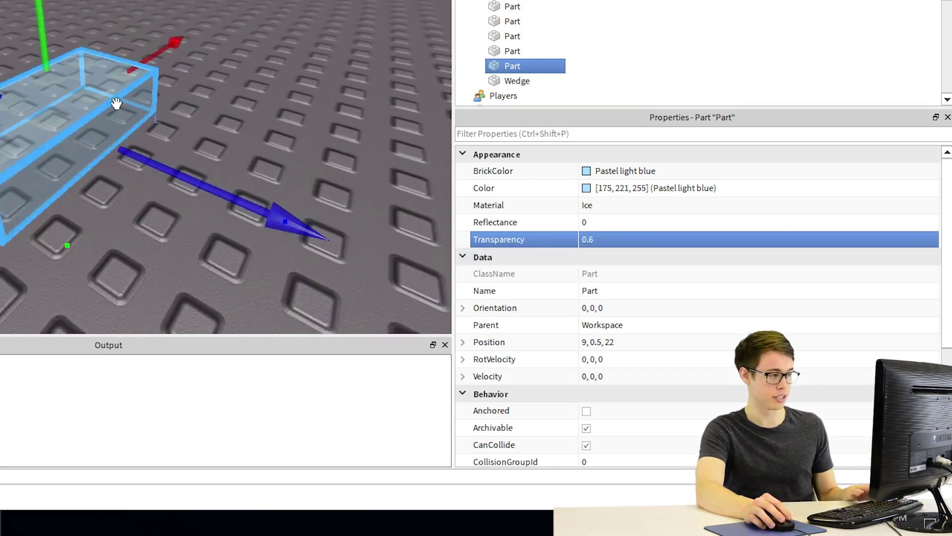
- Set the ice block's Transparency to 0.15 and view it from different distances
left_click(659, 238)
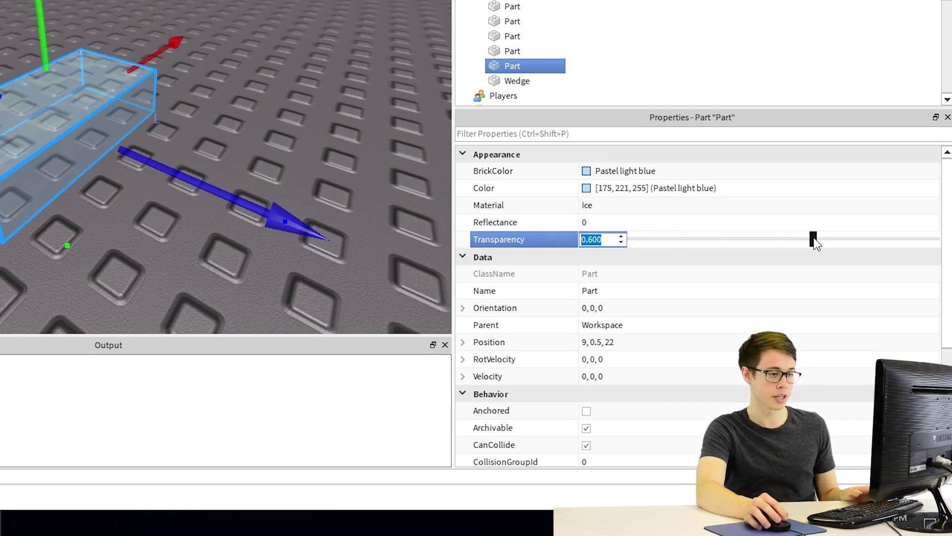
left_click_drag(799, 239, 709, 239)
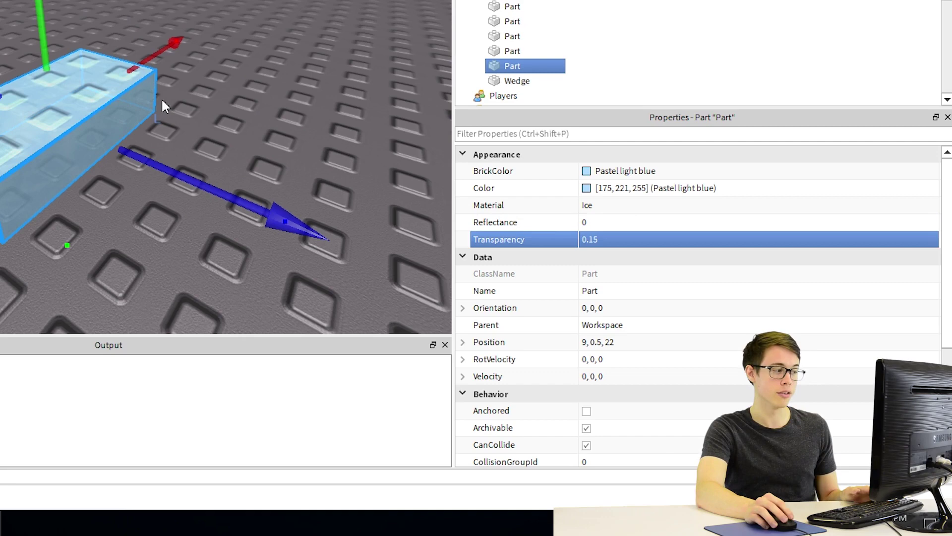
right_click_drag(162, 100, 161, 99)
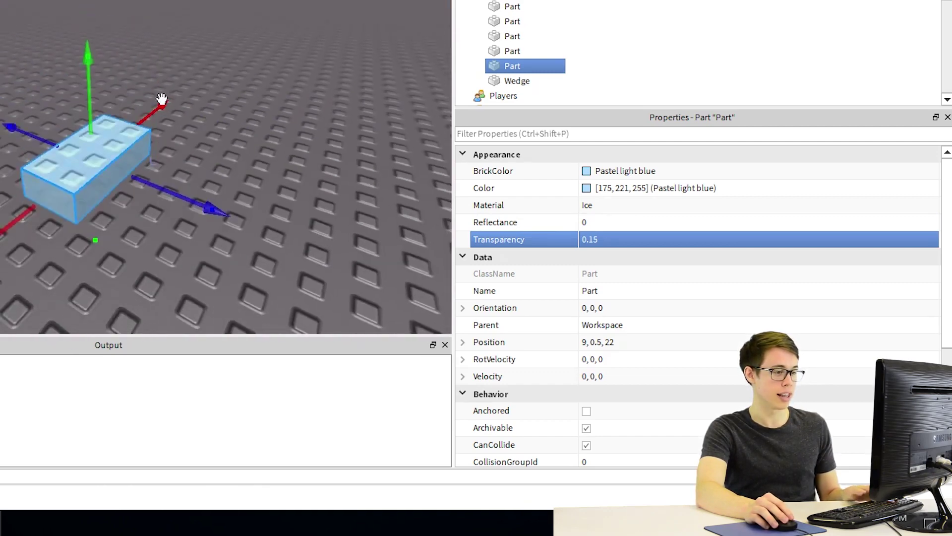
scroll(162, 98, "up", 3)
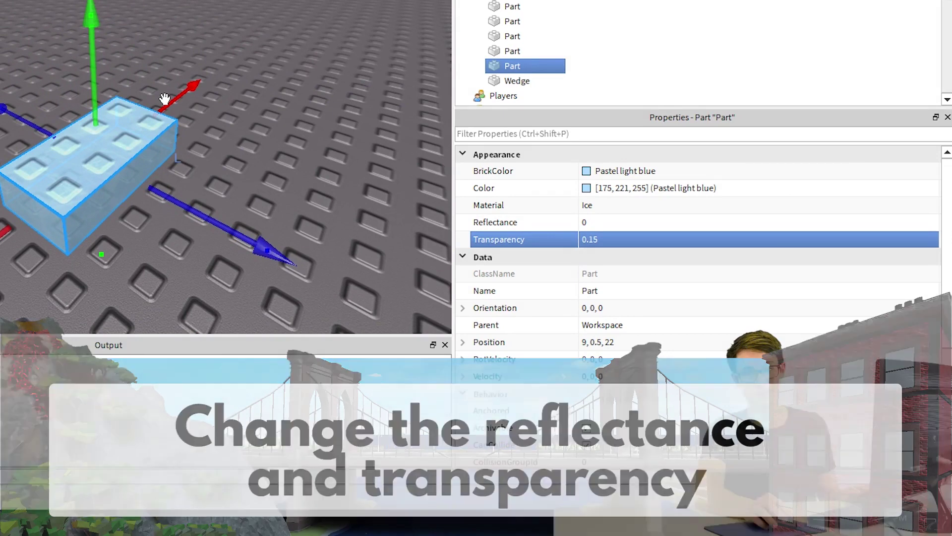
- Rename the ice block to "Blue Ice"
scroll(681, 278, "down", 1)
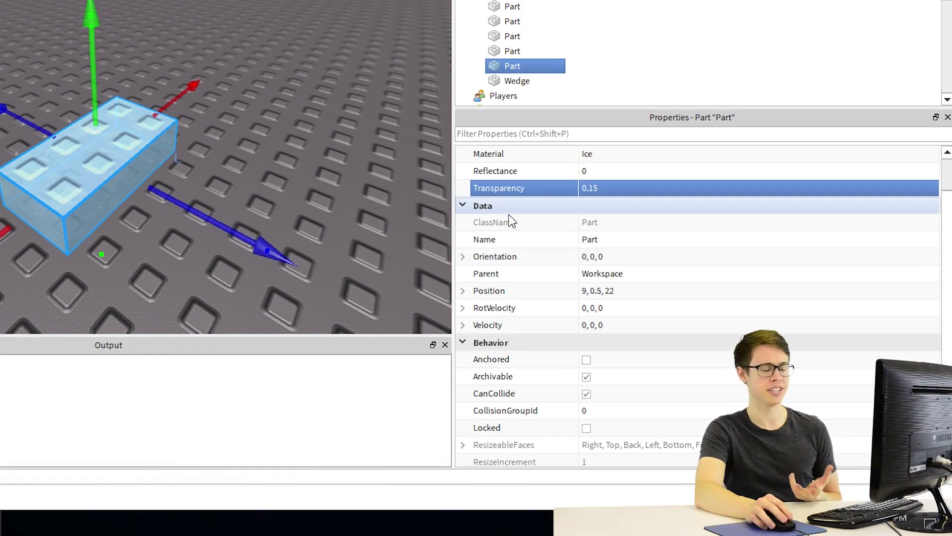
left_click(602, 241)
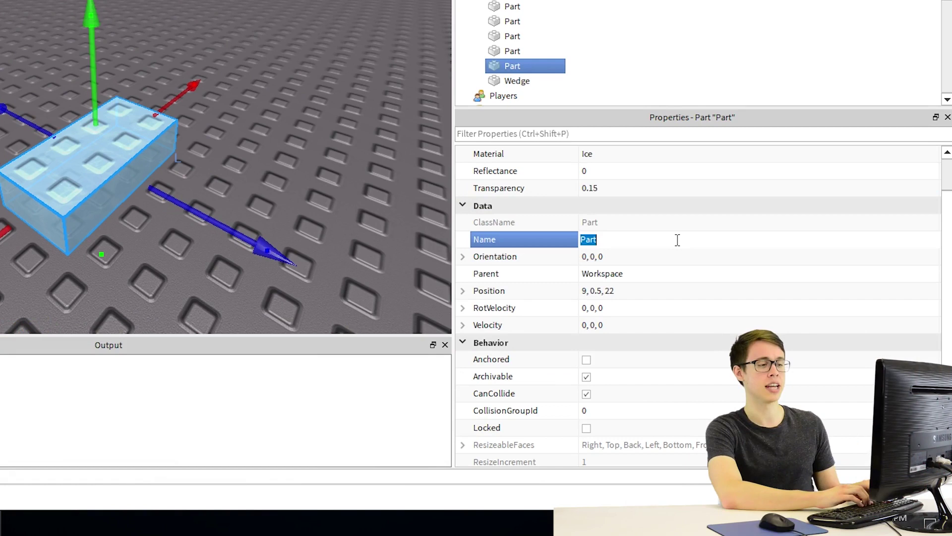
type("Blue Ice")
key("Return")
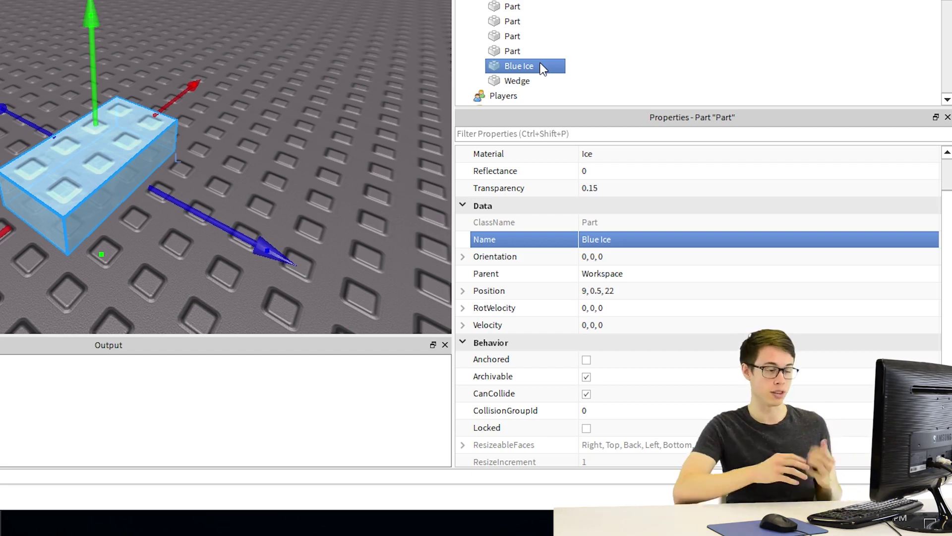
- Examine the Name, Orientation and Position properties of the Blue Ice block
left_click(639, 235)
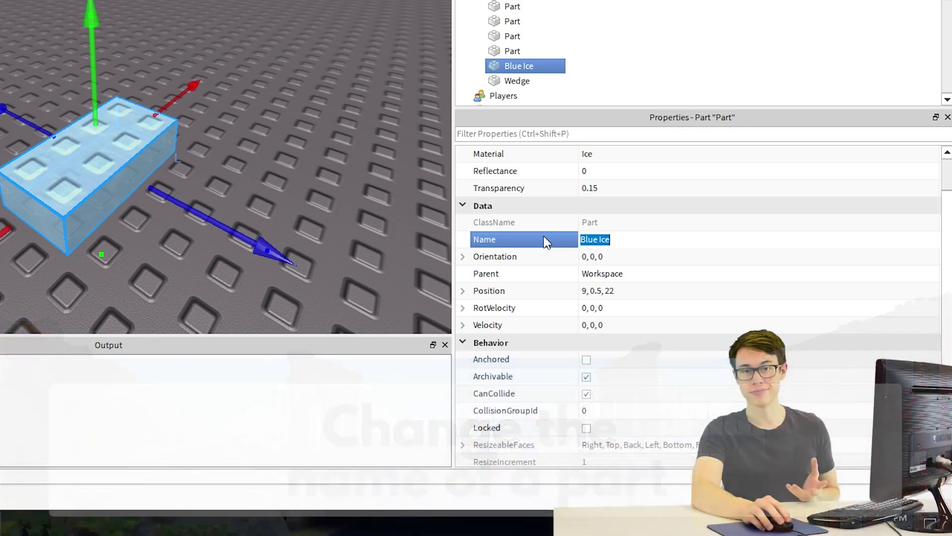
left_click(546, 257)
left_click(535, 289)
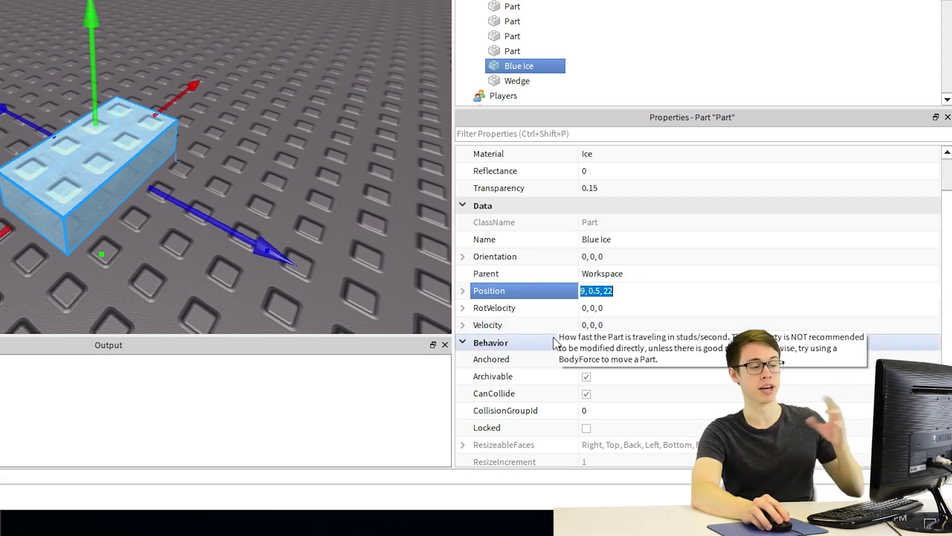
left_click(533, 258)
left_click(540, 293)
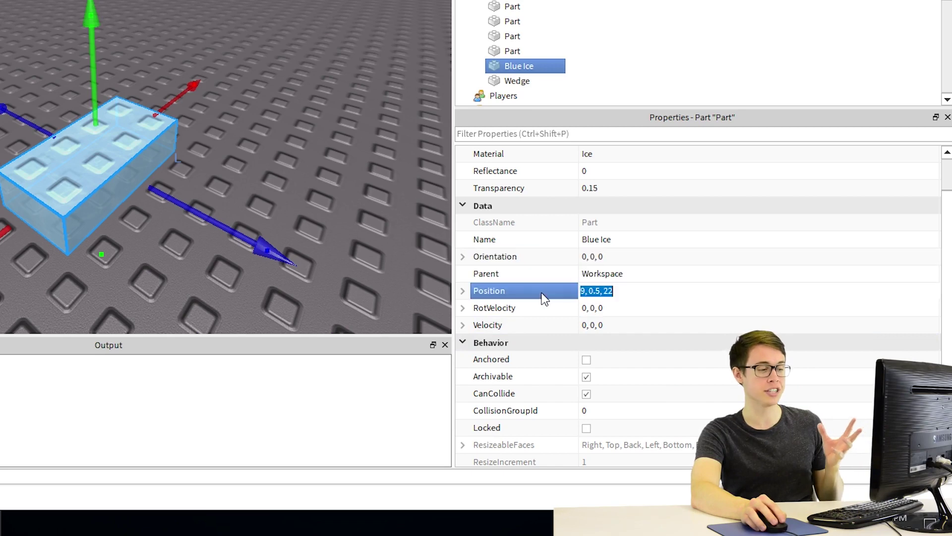
left_click(541, 257)
left_click(535, 296)
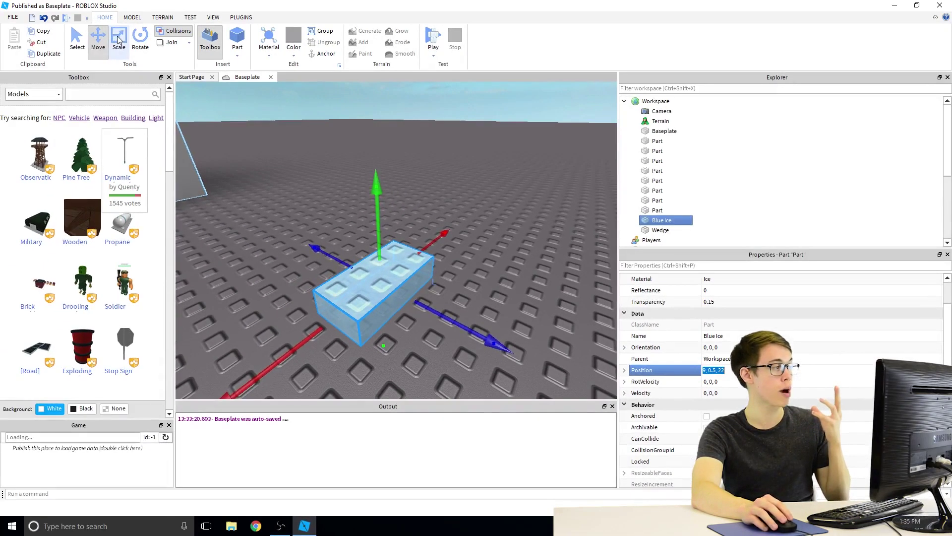
- Raise the Blue Ice block with the Move tool to position 9, 2.5, 22
left_click(119, 40)
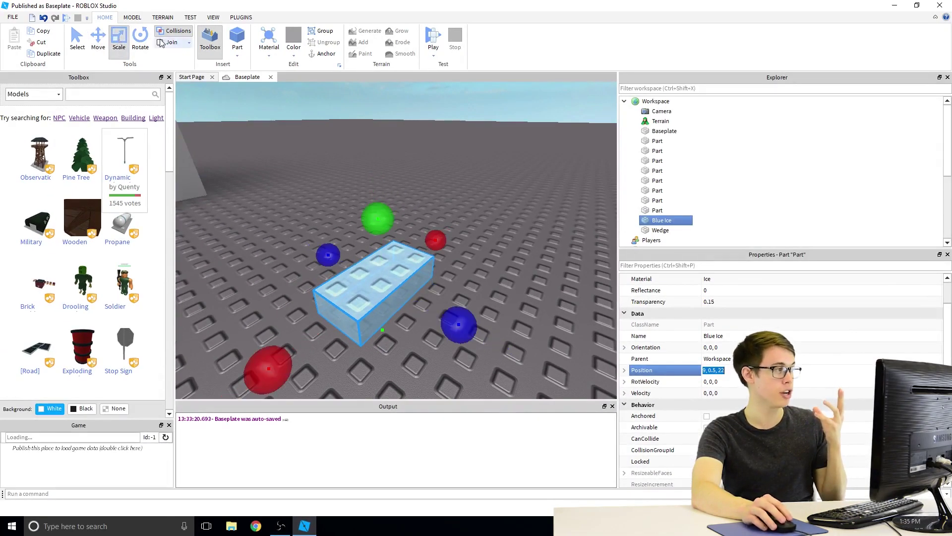
left_click(99, 42)
left_click_drag(374, 186, 374, 110)
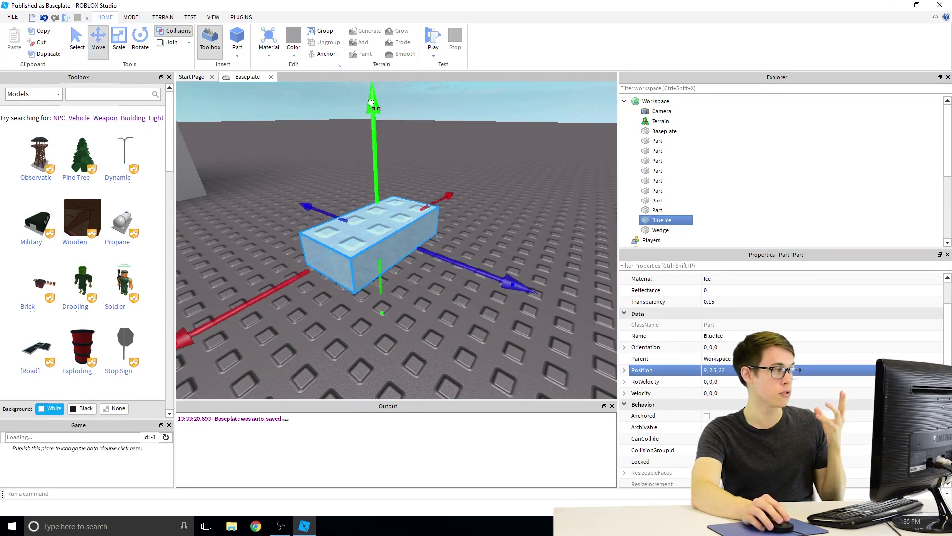
- Rotate the Blue Ice block 90 degrees about its vertical axis with the Rotate tool, and turn it back to orientation 0, 0, 0
left_click(143, 44)
left_click_drag(517, 290, 547, 236)
left_click_drag(620, 146, 580, 171)
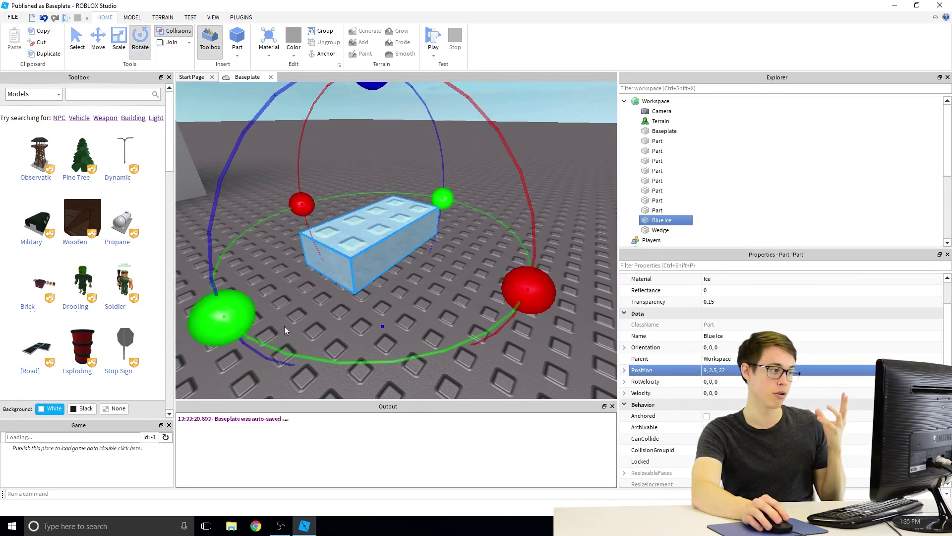
left_click_drag(238, 325, 587, 314)
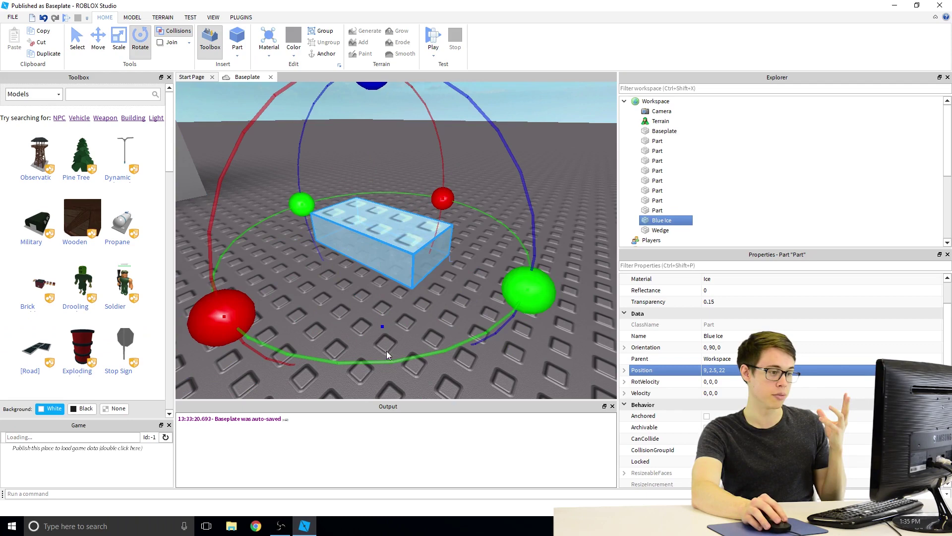
left_click_drag(525, 293, 256, 342)
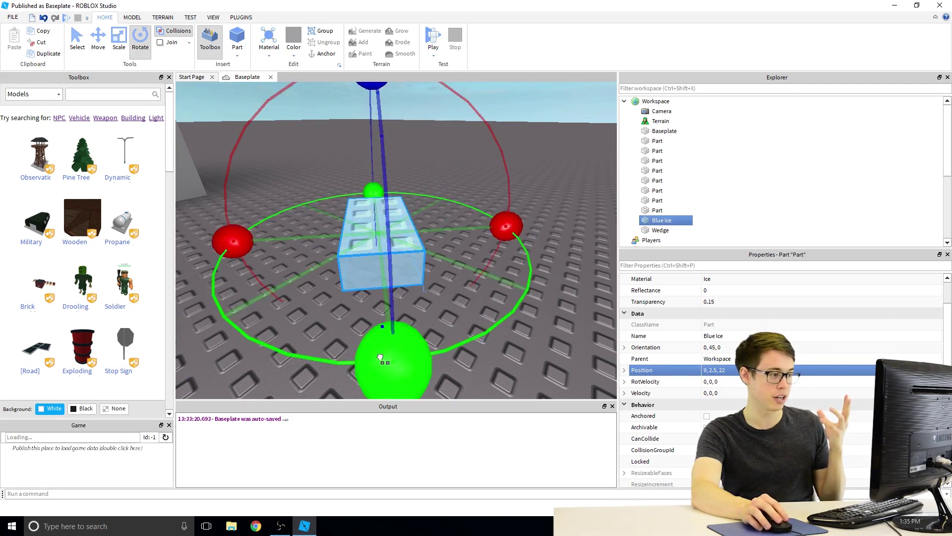
left_click_drag(380, 356, 213, 333)
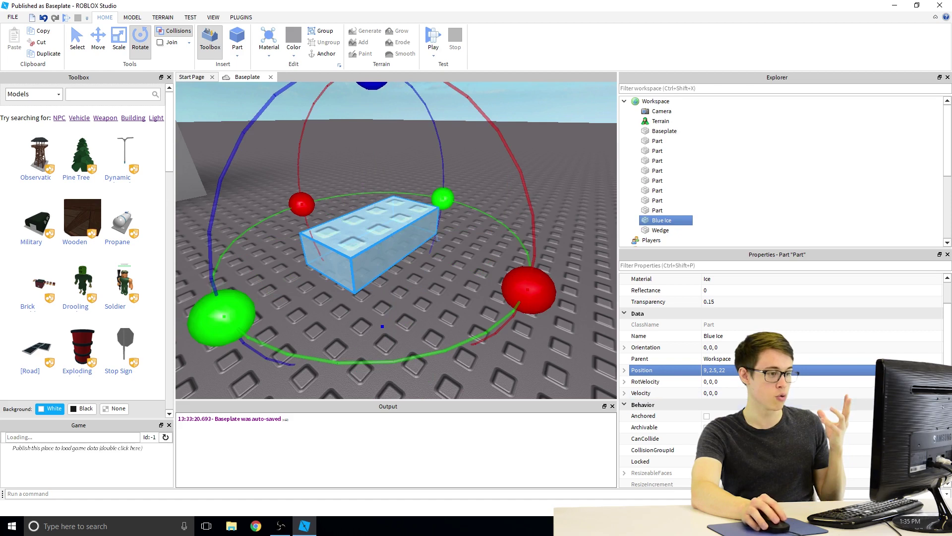
- Set the Blue Ice block's Orientation to 0, 0, 8 and view the tilted block from another angle
left_click(711, 347)
left_click(715, 349)
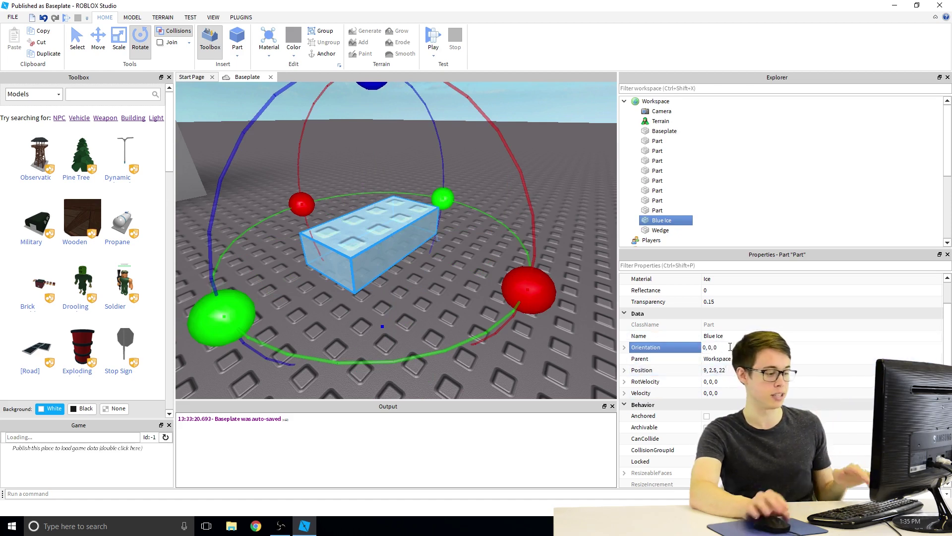
type("8")
key("Return")
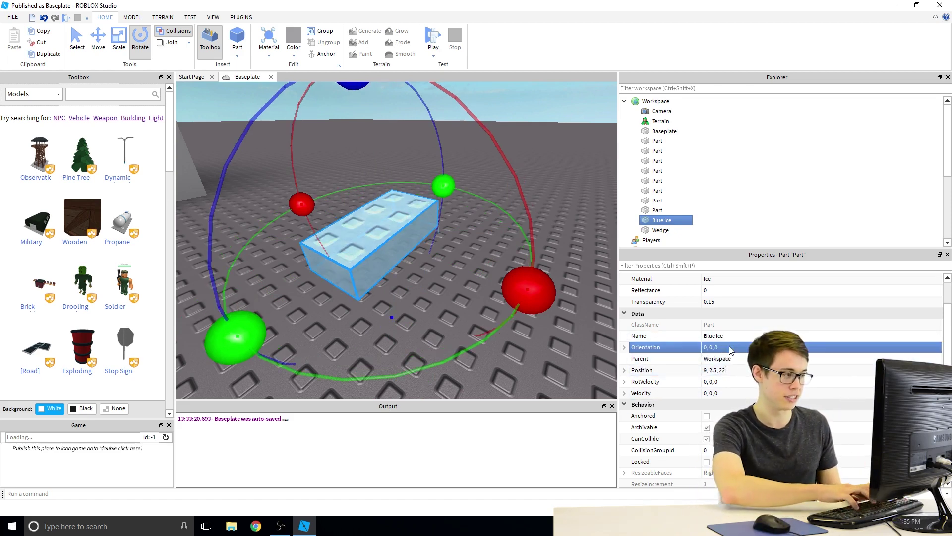
right_click_drag(529, 240, 530, 245)
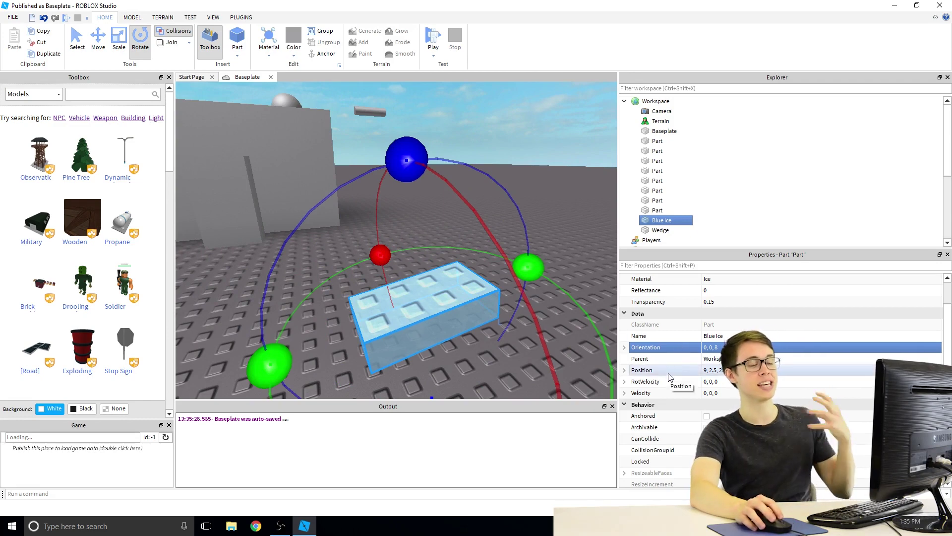
- Turn on the Anchored property of the Blue Ice block
left_click(99, 40)
left_click(141, 40)
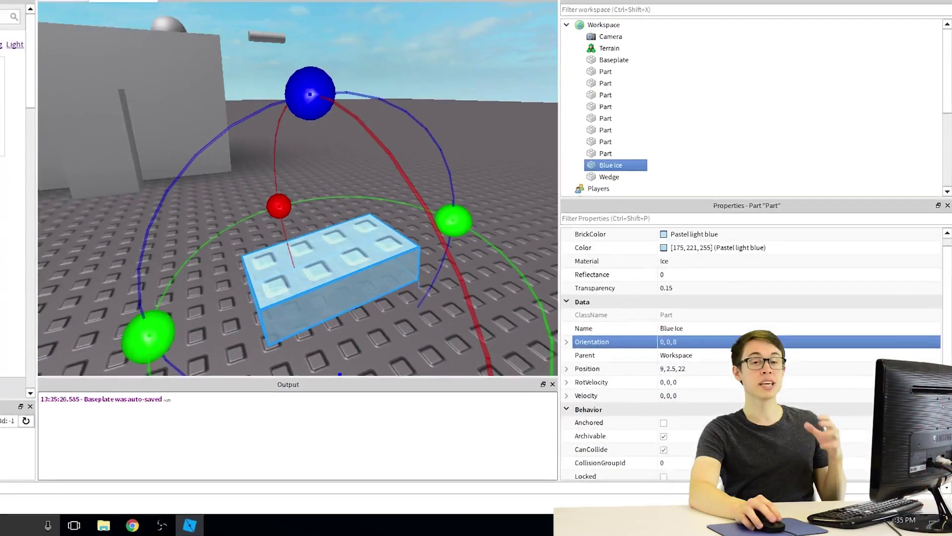
scroll(771, 347, "down", 2)
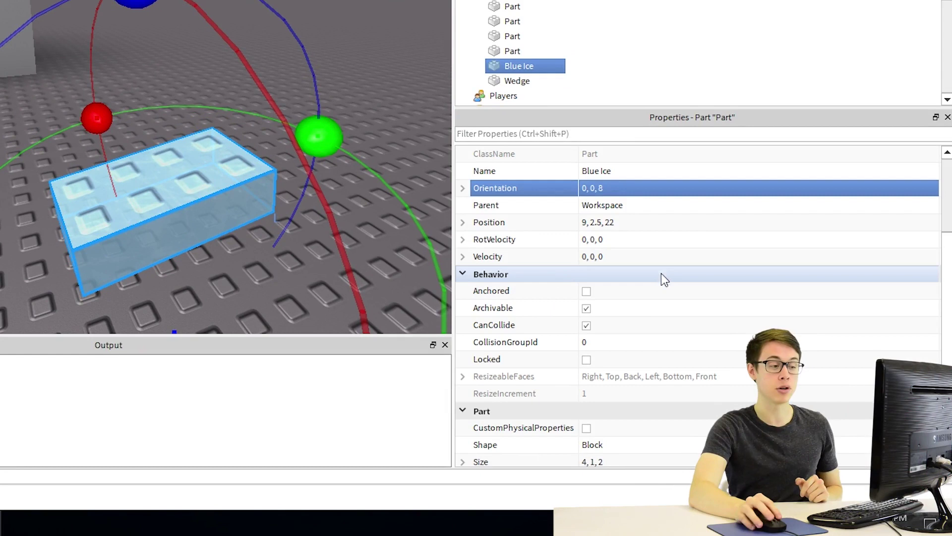
left_click(588, 291)
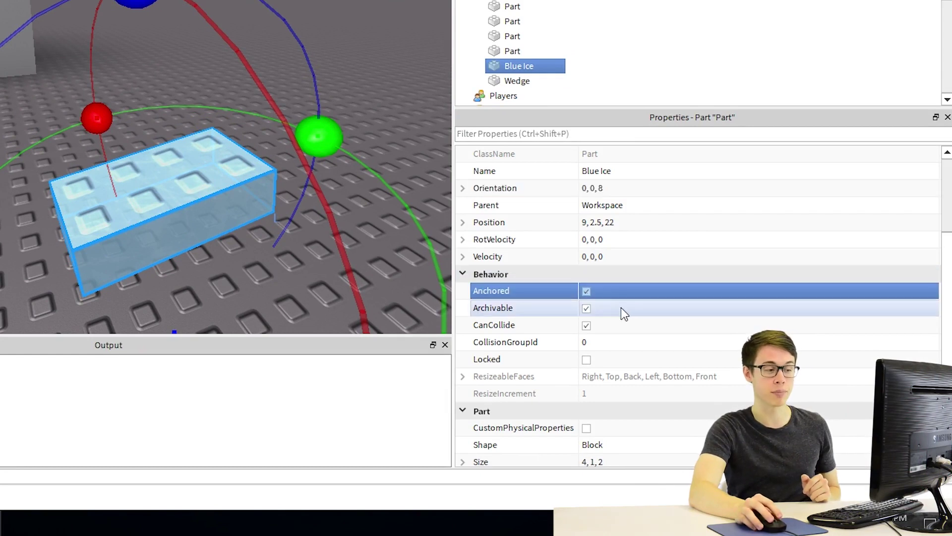
left_click(586, 293)
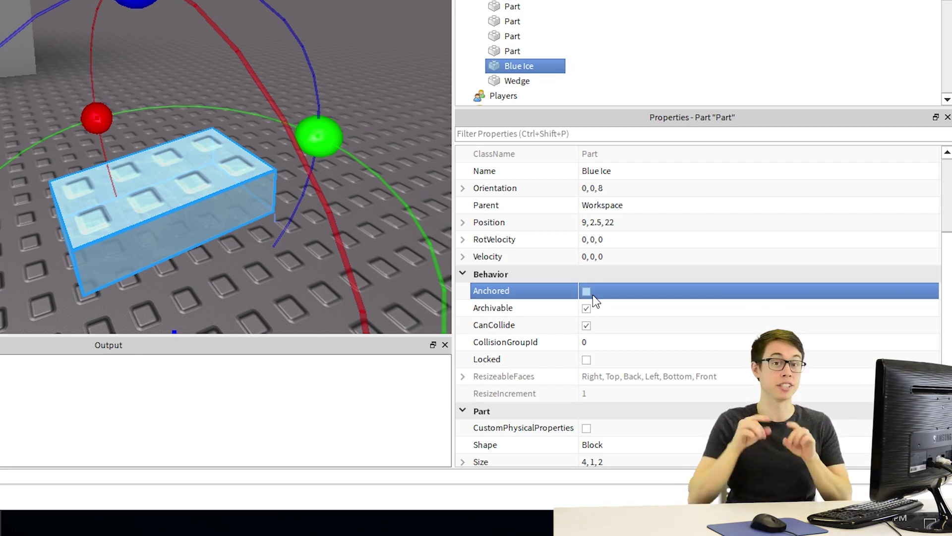
left_click(585, 292)
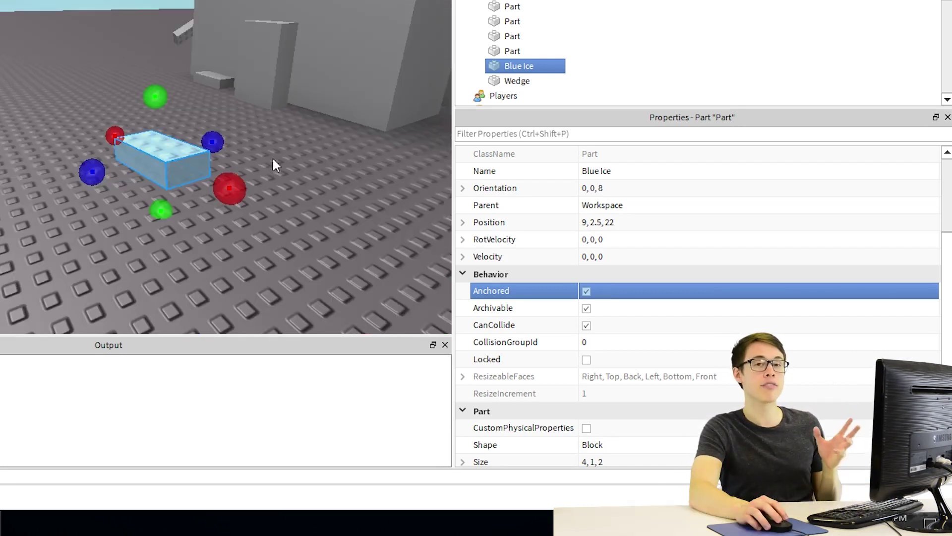
- Enlarge the Blue Ice block to size 7, 1, 7 with the Scale tool
left_click_drag(92, 172, 22, 203)
left_click_drag(168, 204, 290, 272)
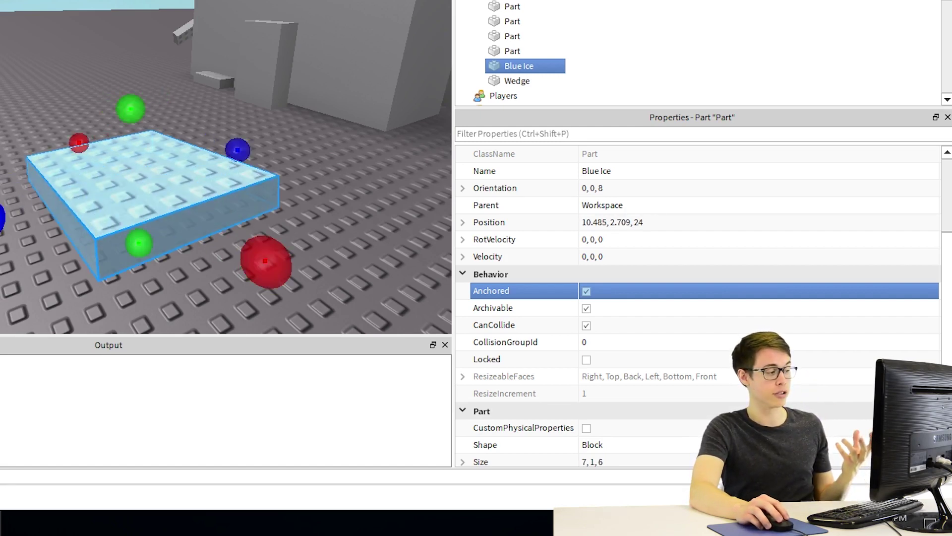
left_click_drag(6, 219, 0, 227)
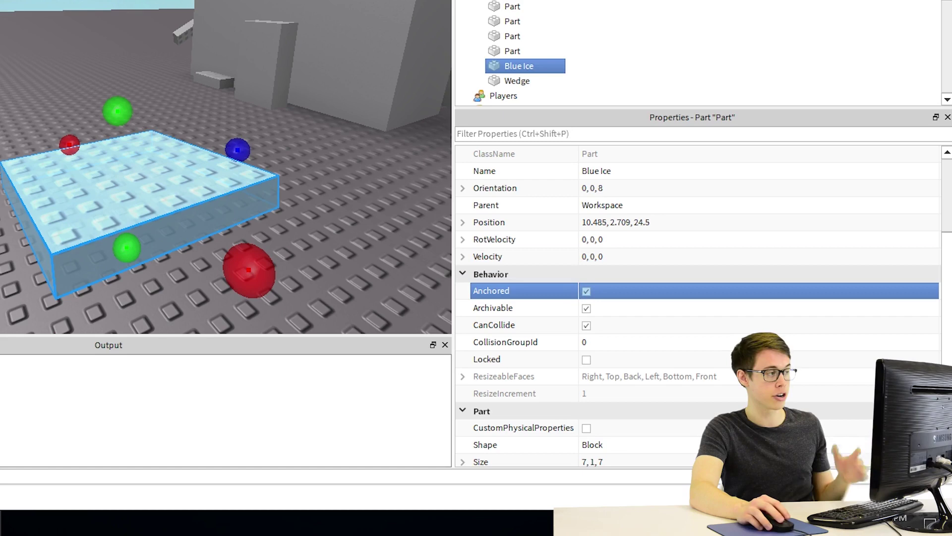
- Start a playtest and make the character jump up onto the anchored Blue Ice block
left_click(586, 291)
key("F5")
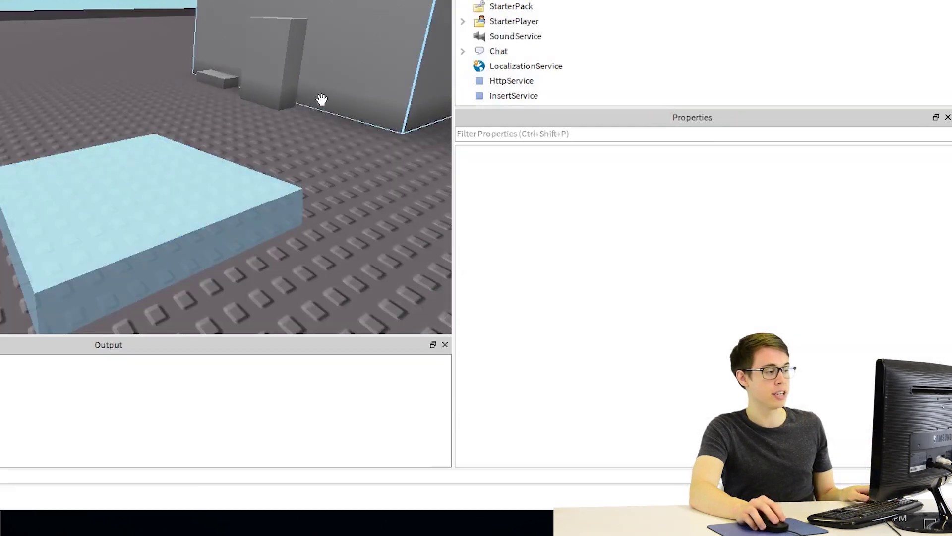
key("w")
right_click_drag(307, 121, 303, 130)
key("space")
key("w")
key("space")
key("d")
key("s")
key("space")
key("d")
key("space")
key("w")
key("d")
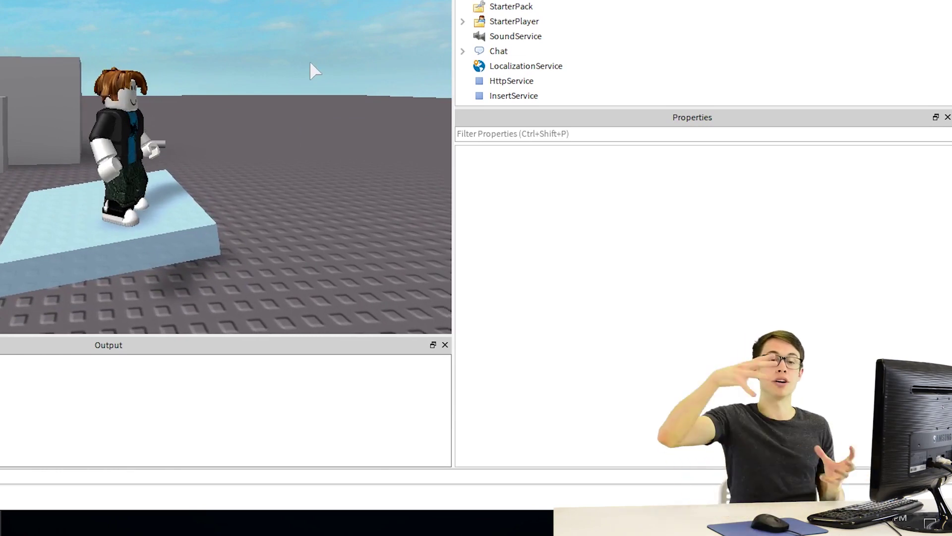
- Walk the character around on top of the tilted ice platform and end the playtest
right_click_drag(310, 63, 310, 62)
key("w")
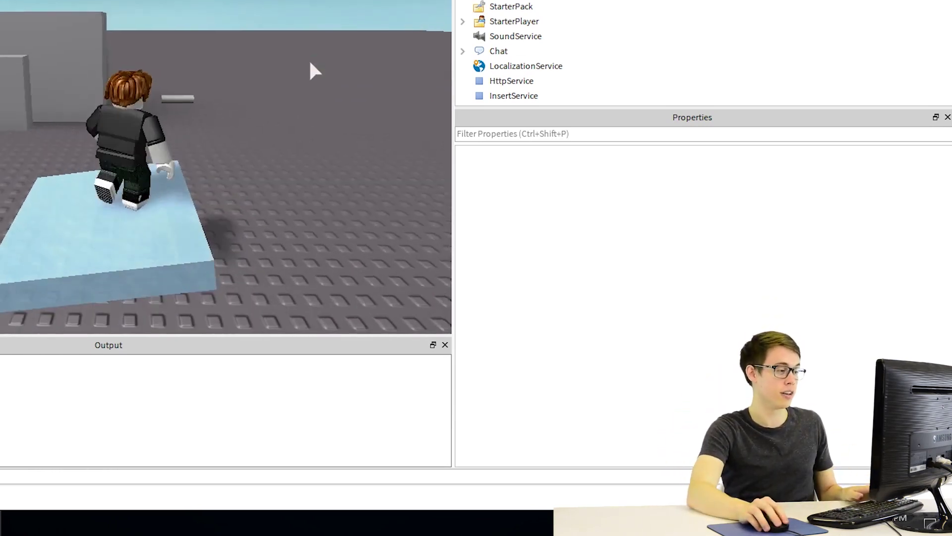
key("a")
key("s")
key("d")
key("w")
key("a")
key("s")
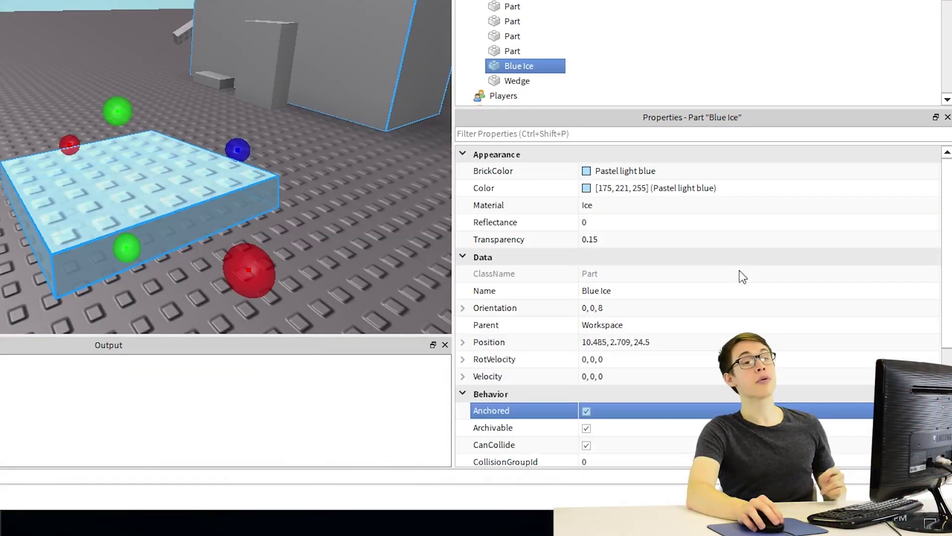
- Expand the Surface properties of the Blue Ice block and examine its faces from several angles
scroll(749, 271, "down", 5)
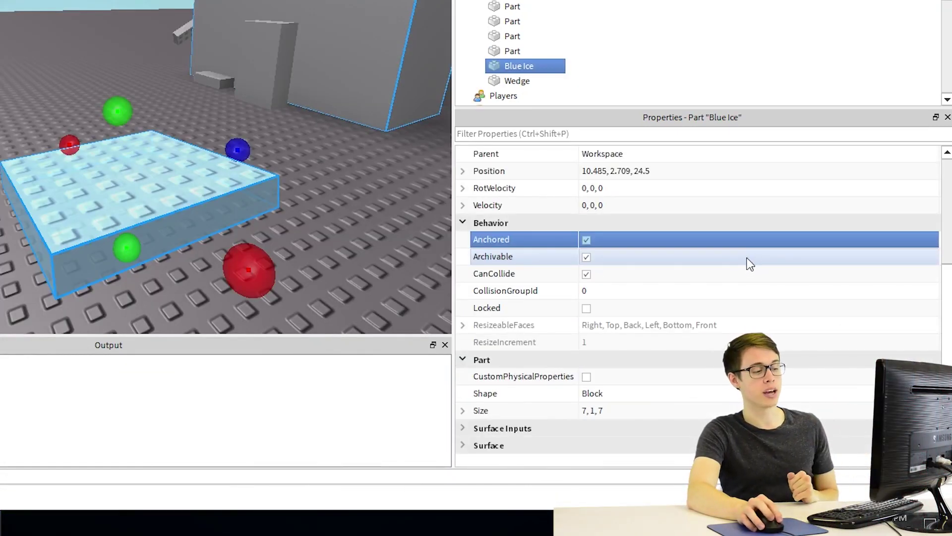
left_click(469, 448)
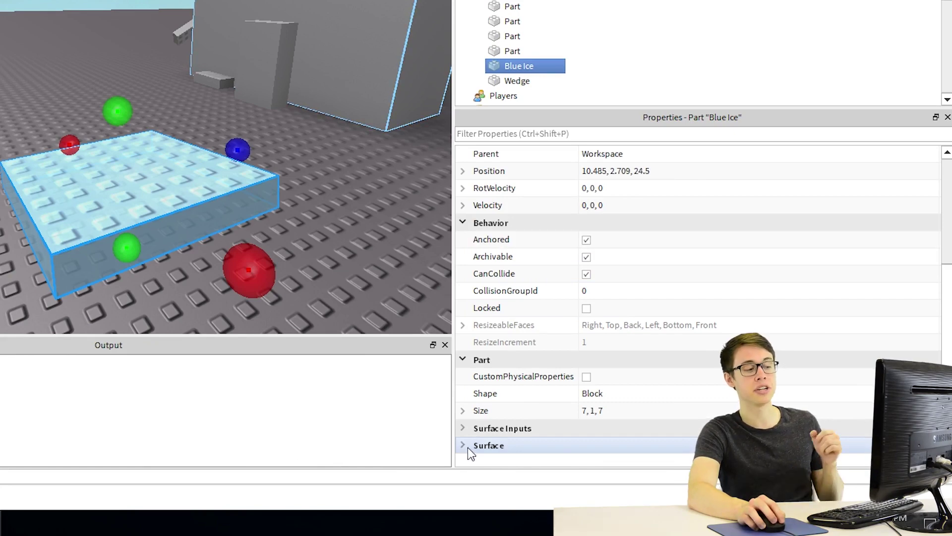
left_click(464, 445)
scroll(465, 446, "down", 2)
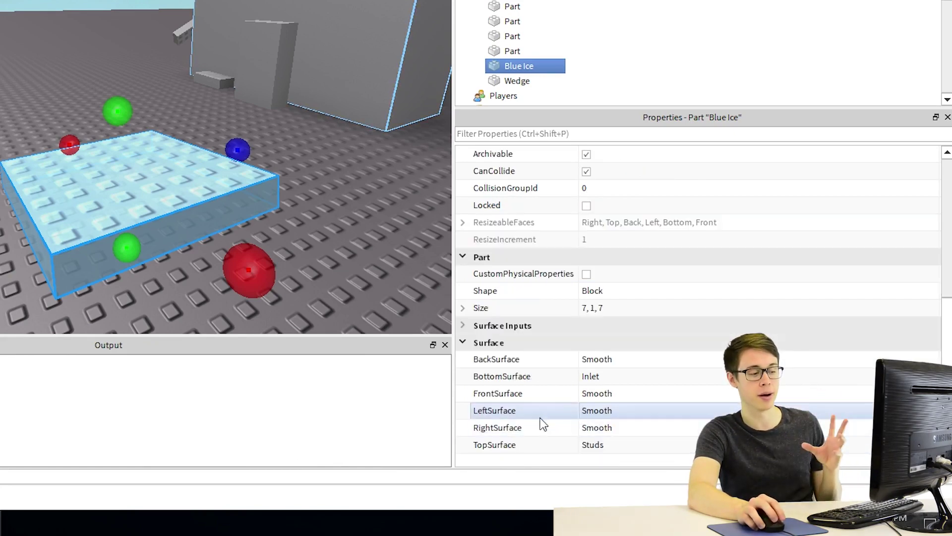
right_click_drag(289, 232, 267, 237)
scroll(270, 233, "up", 1)
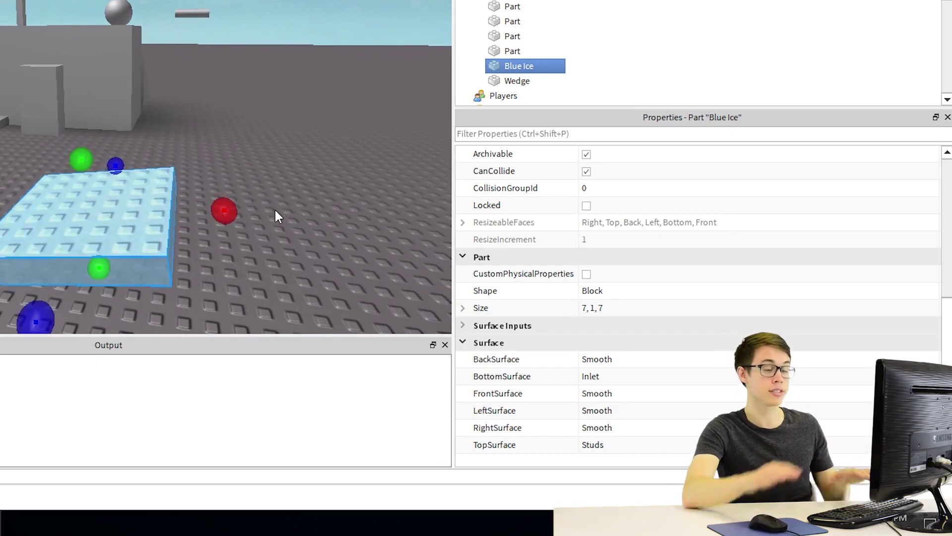
right_click_drag(267, 166, 264, 162)
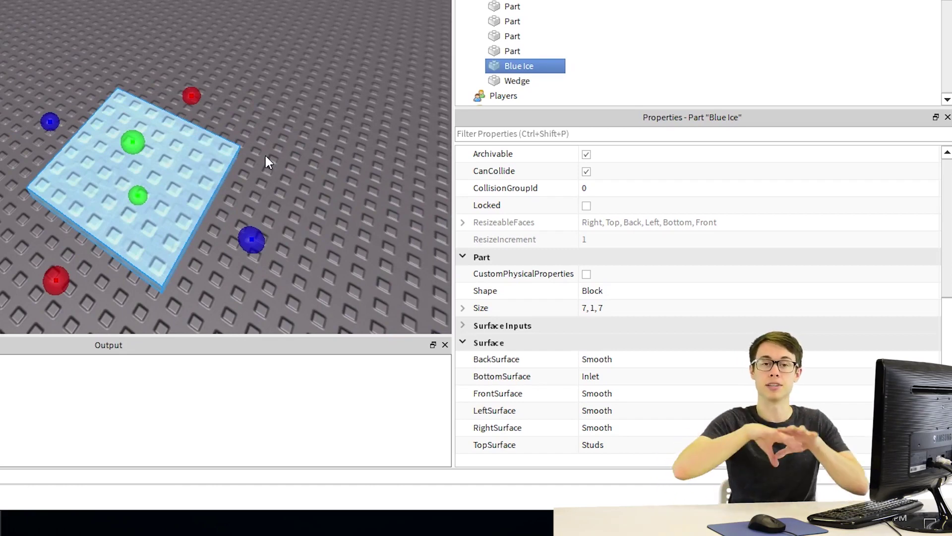
right_click_drag(295, 130, 296, 130)
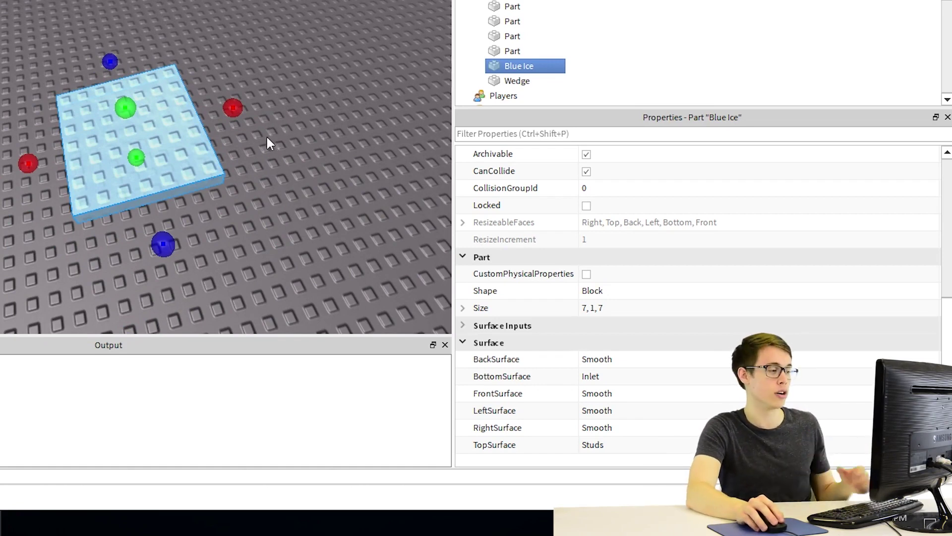
right_click_drag(267, 137, 266, 137)
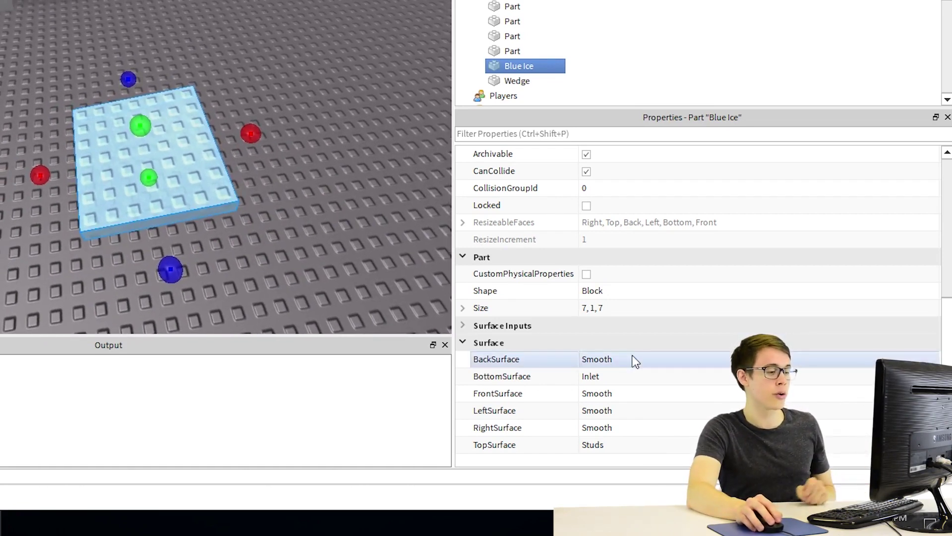
- Set the TopSurface of the Blue Ice block to Smooth and view the block up close
left_click(640, 377)
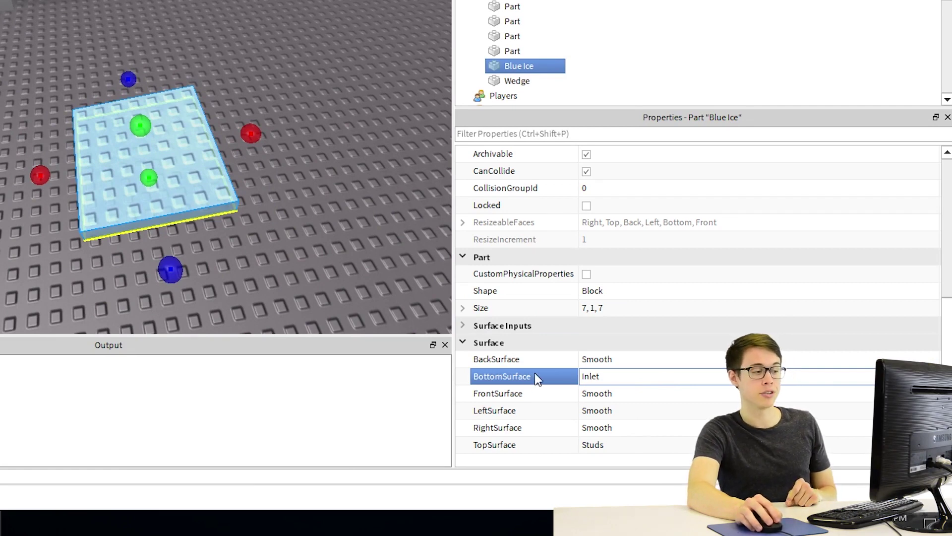
left_click(601, 448)
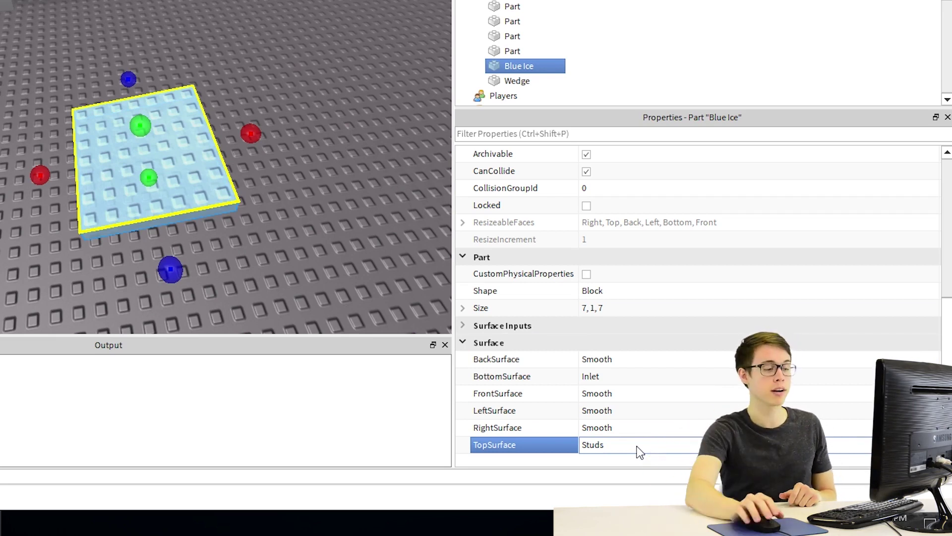
left_click(706, 445)
scroll(707, 418, "down", 1)
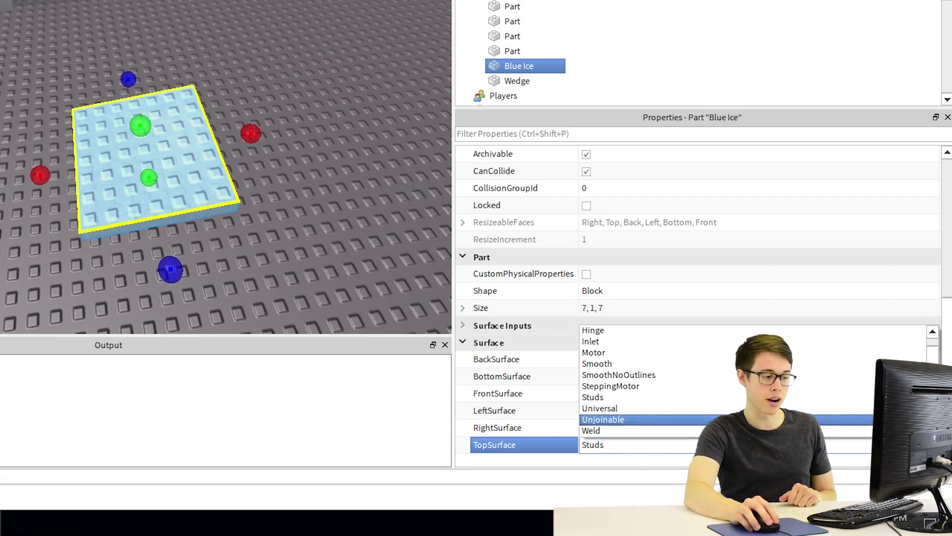
scroll(663, 381, "up", 1)
left_click(633, 375)
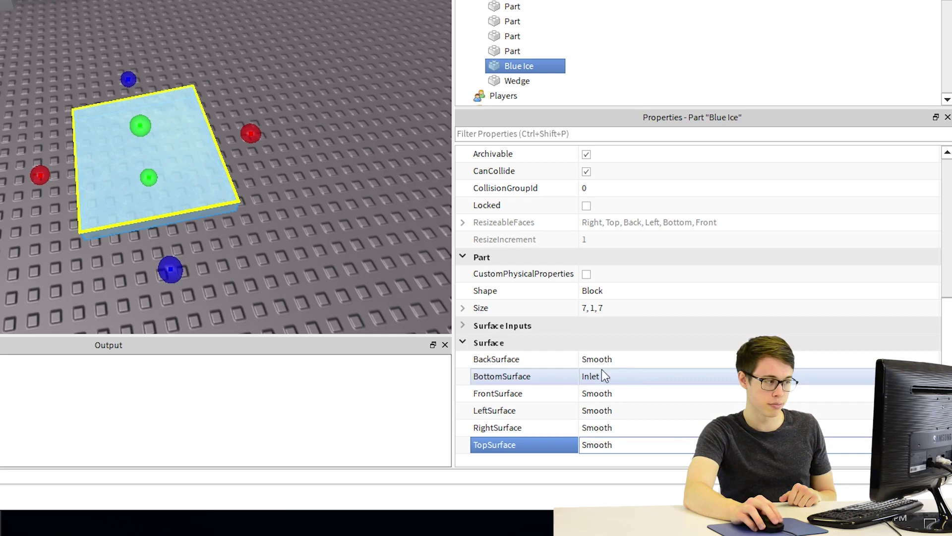
key("f")
right_click_drag(361, 254, 361, 254)
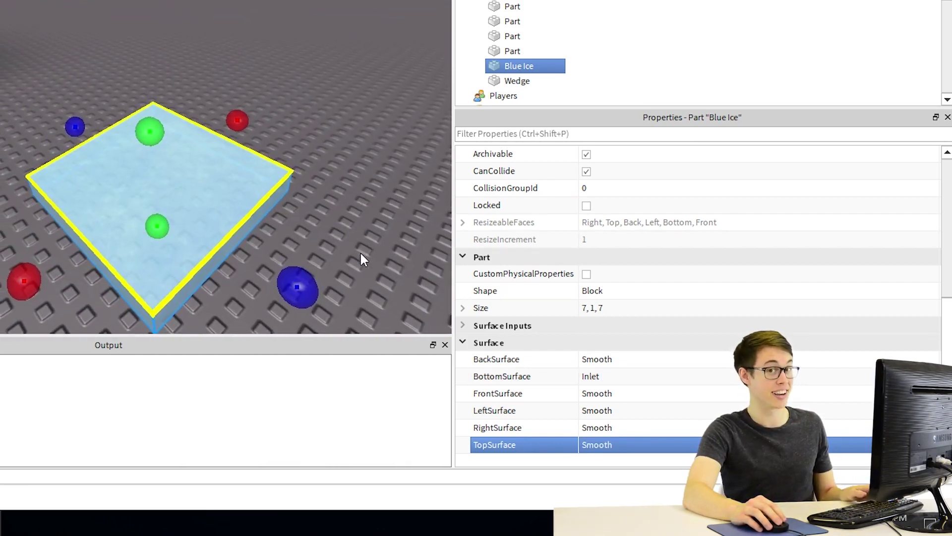
- Set the BottomSurface of the Blue Ice block to Smooth and check the underside through the ice
left_click(806, 377)
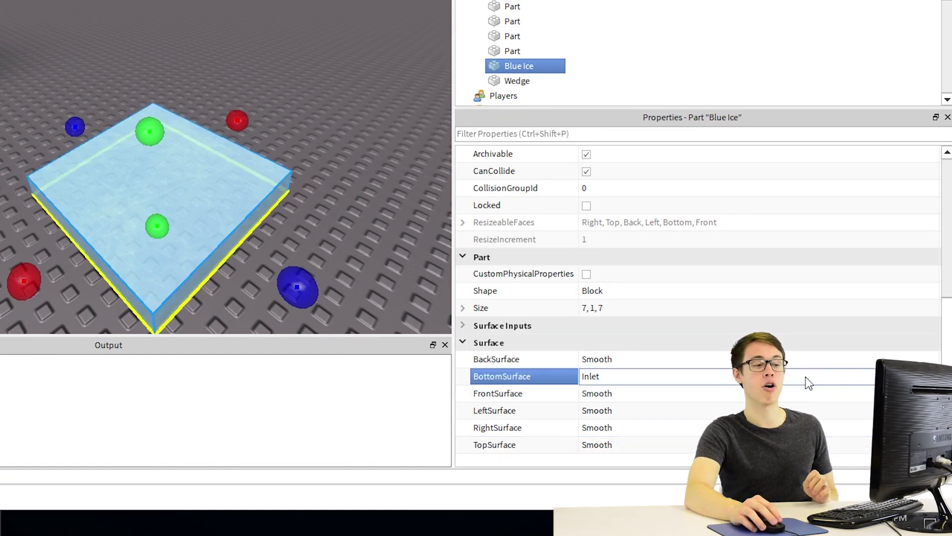
left_click(806, 377)
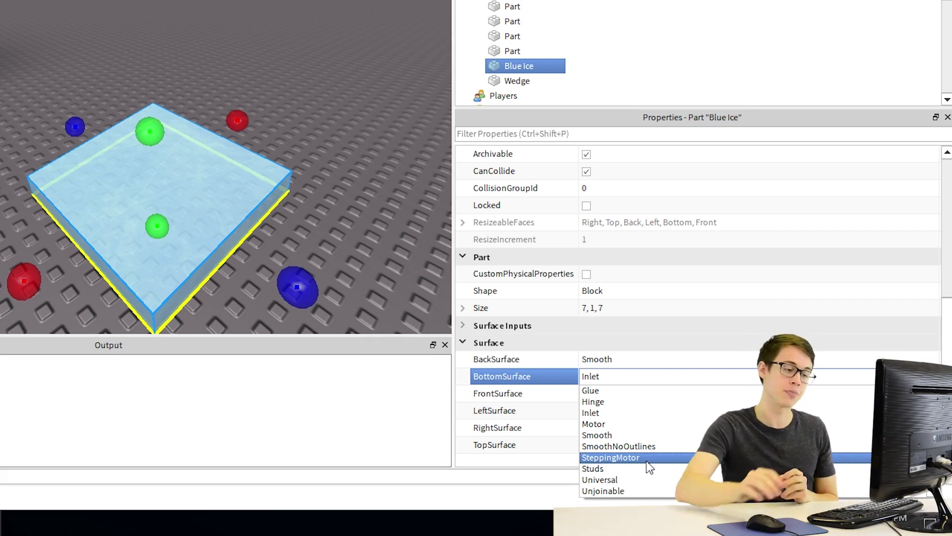
scroll(653, 477, "down", 1)
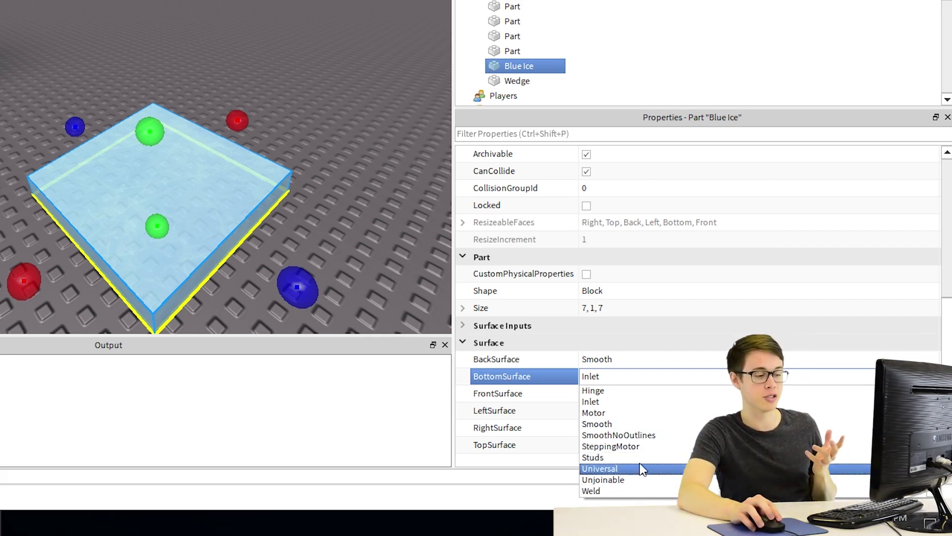
left_click(629, 424)
right_click_drag(279, 139, 279, 137)
scroll(278, 136, "up", 3)
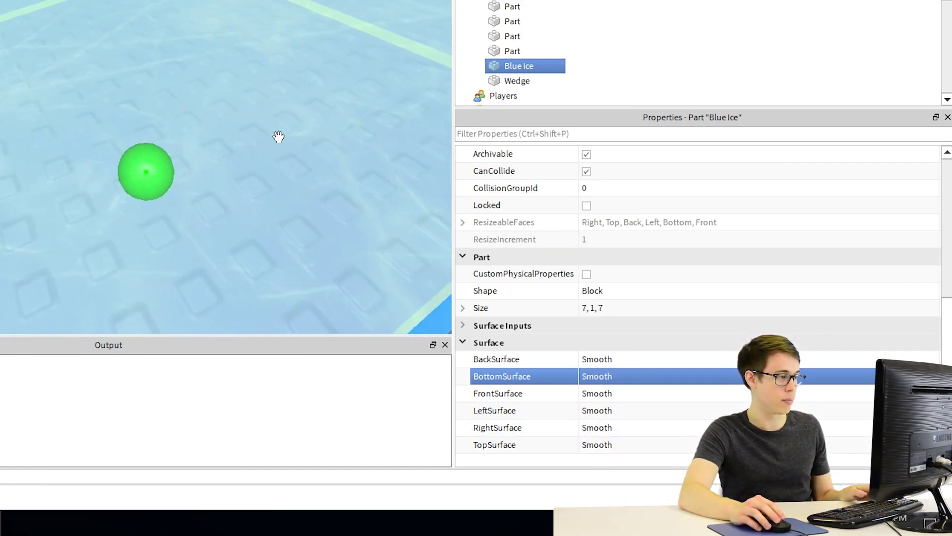
scroll(278, 137, "down", 4)
right_click_drag(278, 136, 279, 139)
scroll(278, 135, "down", 5)
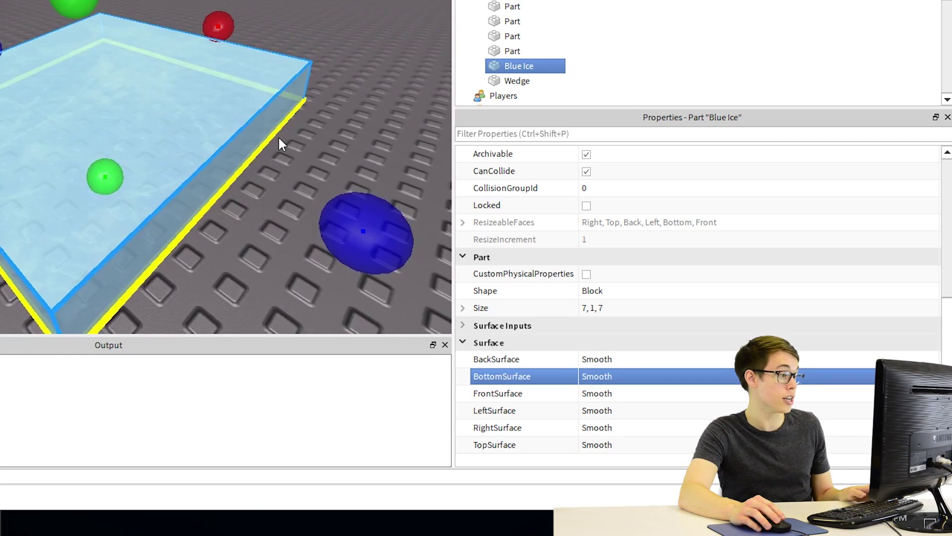
- Set the Transparency of the Blue Ice block to 0.1
scroll(620, 253, "up", 3)
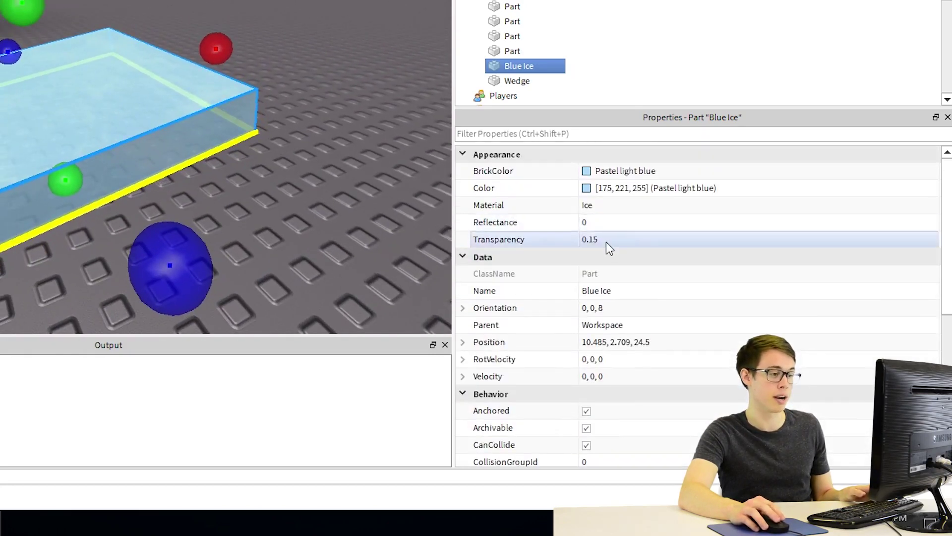
left_click(606, 241)
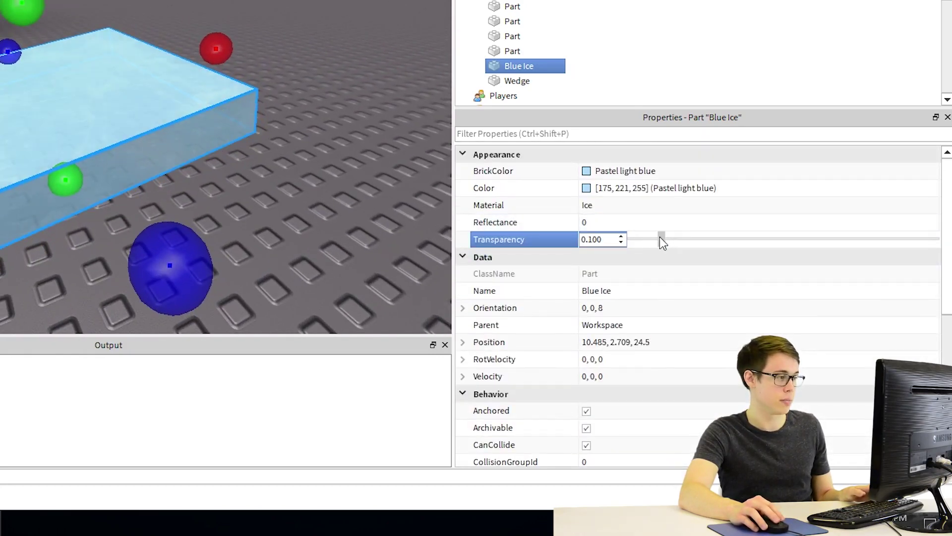
right_click_drag(398, 213, 398, 214)
scroll(397, 214, "down", 3)
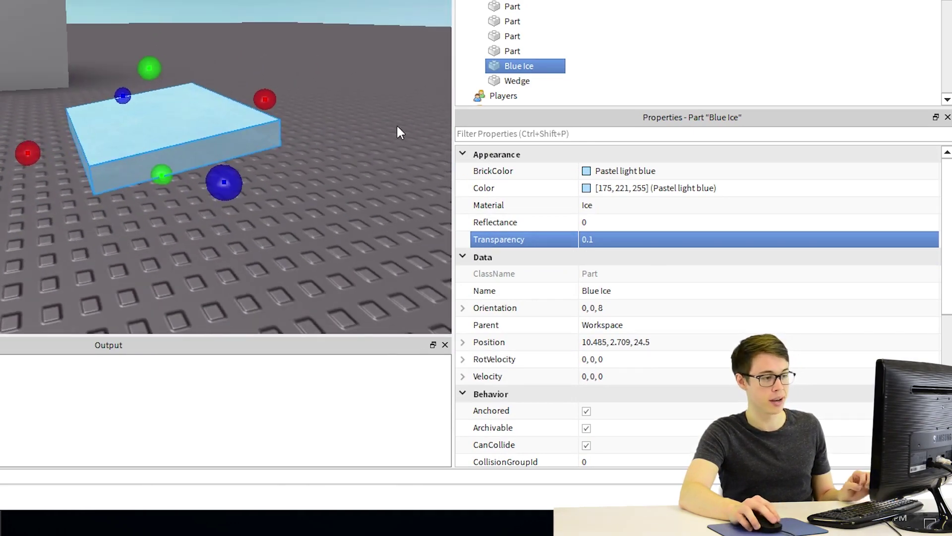
- Playtest the place again and get the character onto the smooth Blue Ice block
key("F5")
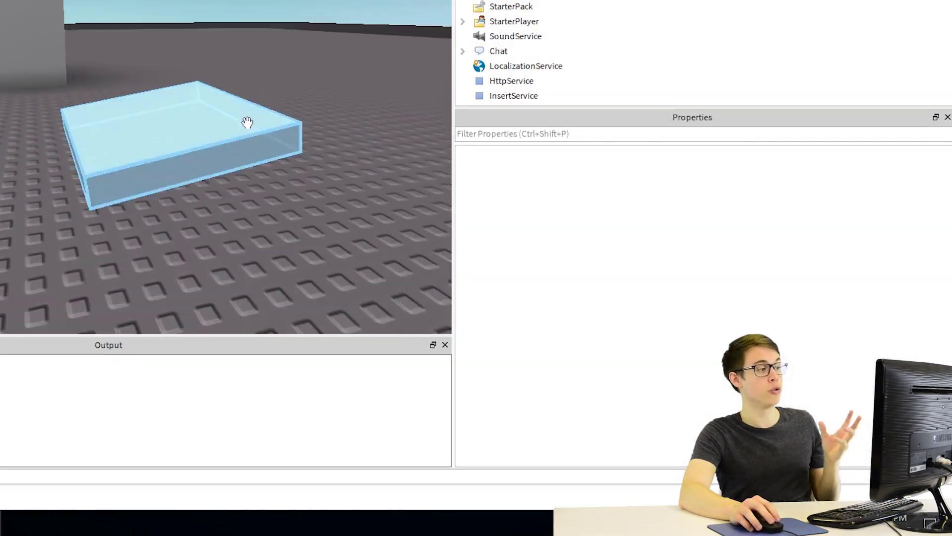
key("w")
right_click_drag(259, 104, 259, 104)
key("space")
key("space")
key("w")
key("a")
key("s")
key("w")
key("a")
key("d")
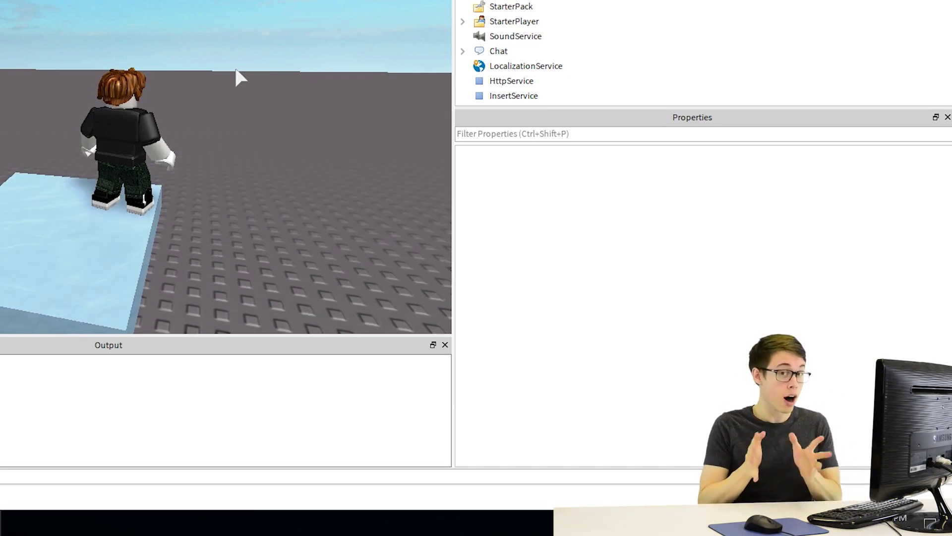
- Run and jump the character around the smooth ice platform, viewing it from different angles
key("a")
right_click_drag(311, 45, 311, 45)
key("space")
key("space")
key("d")
key("a")
key("w")
key("a")
key("d")
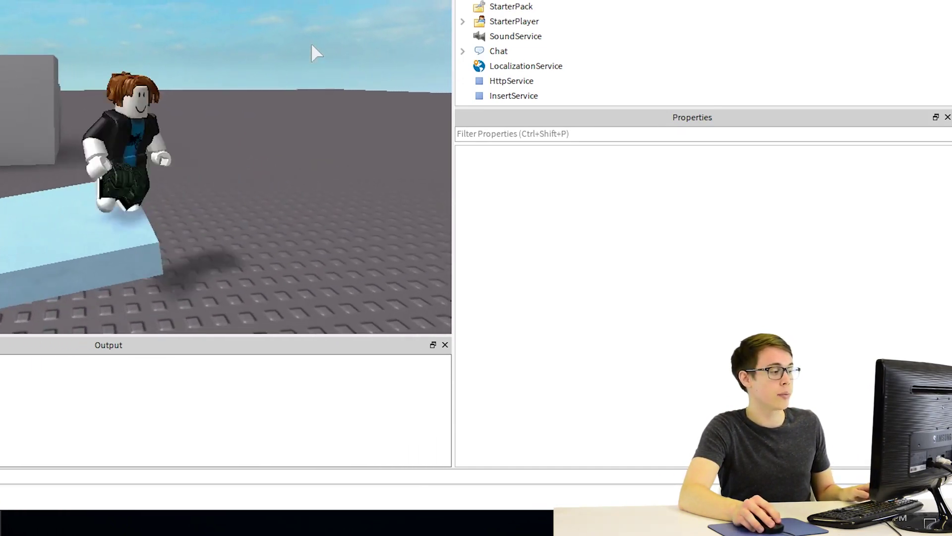
key("a")
key("space")
key("w")
key("d")
key("s")
key("s")
key("a")
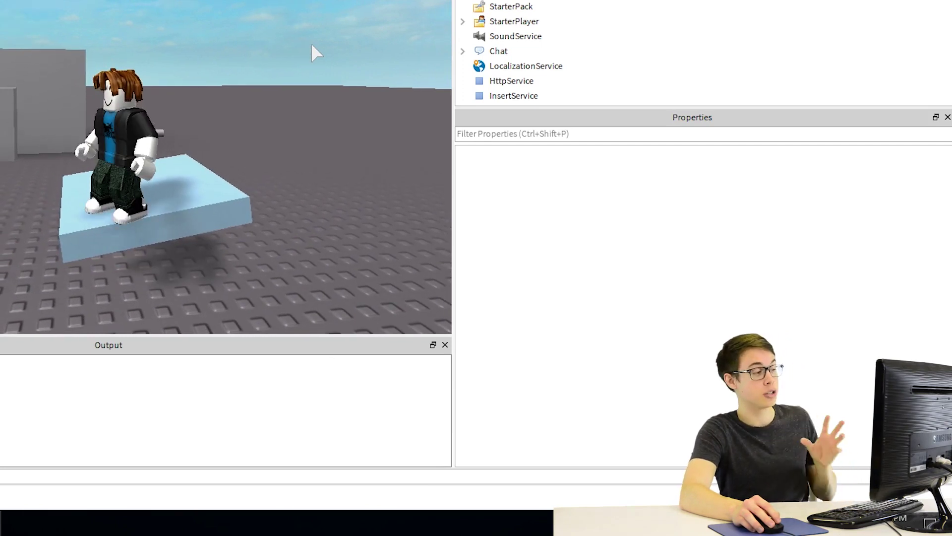
key("w")
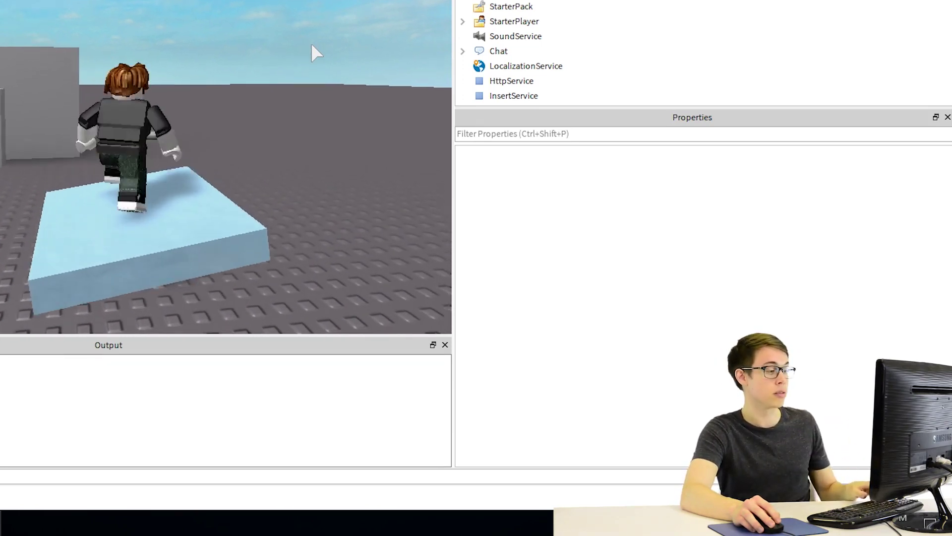
key("space")
key("s")
key("a")
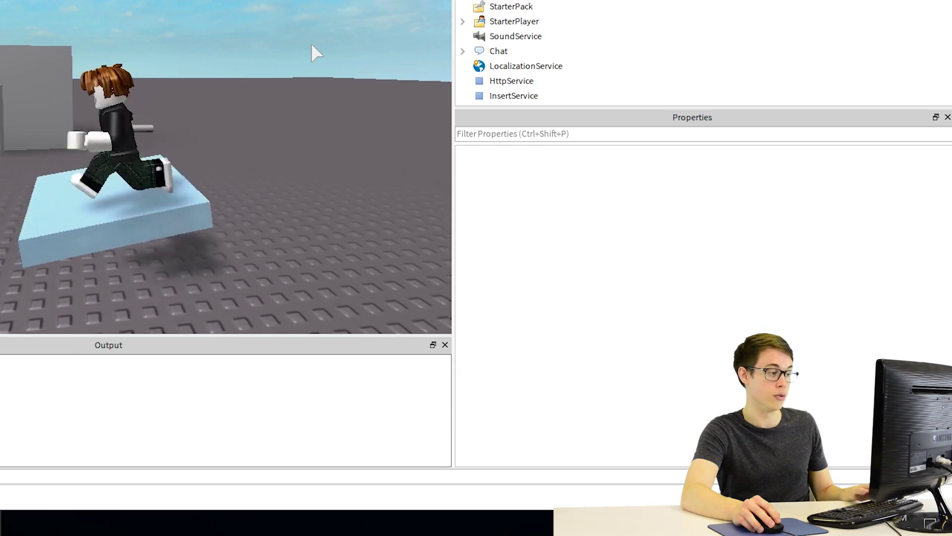
key("s")
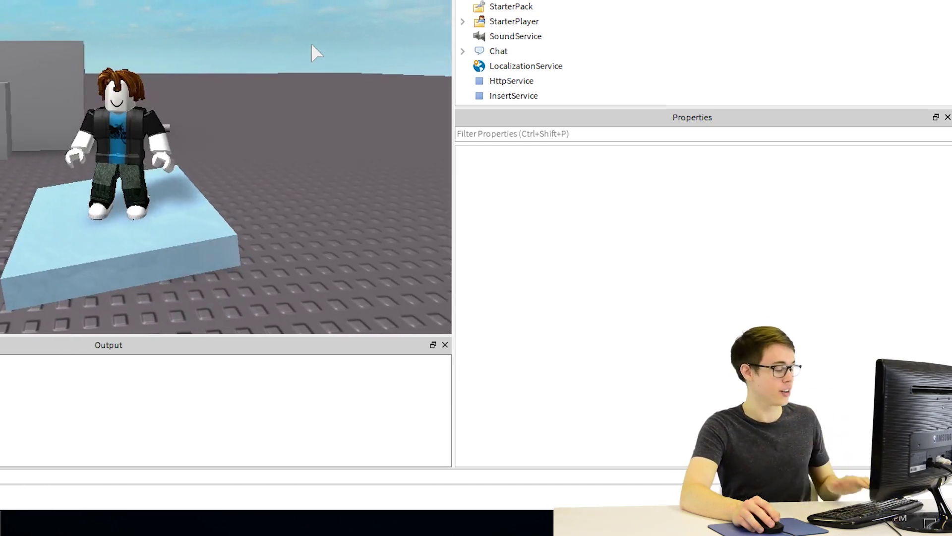
key("a")
right_click_drag(312, 44, 312, 44)
key("s")
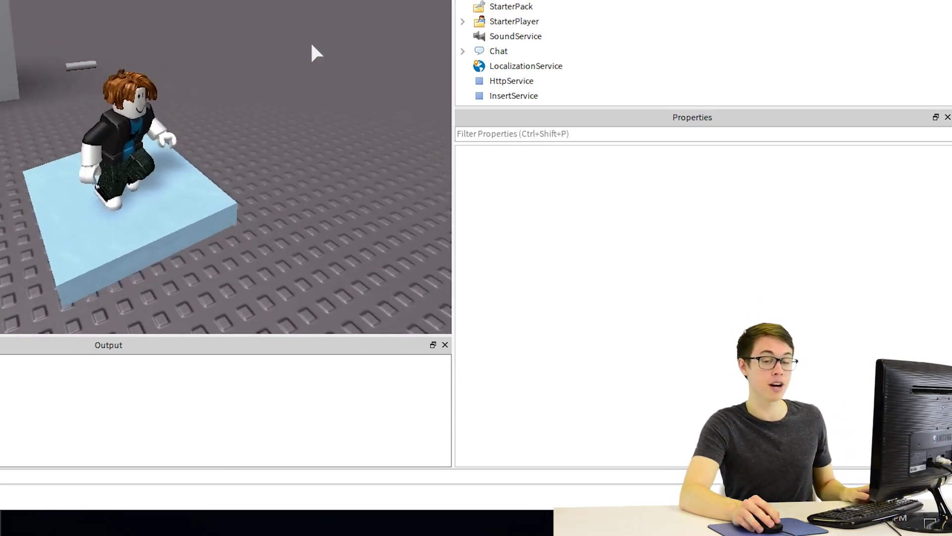
key("w")
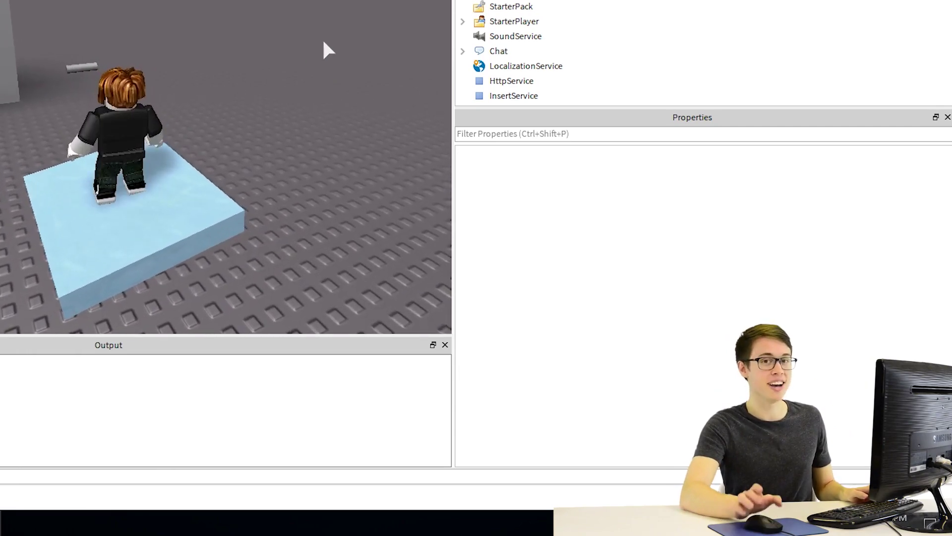